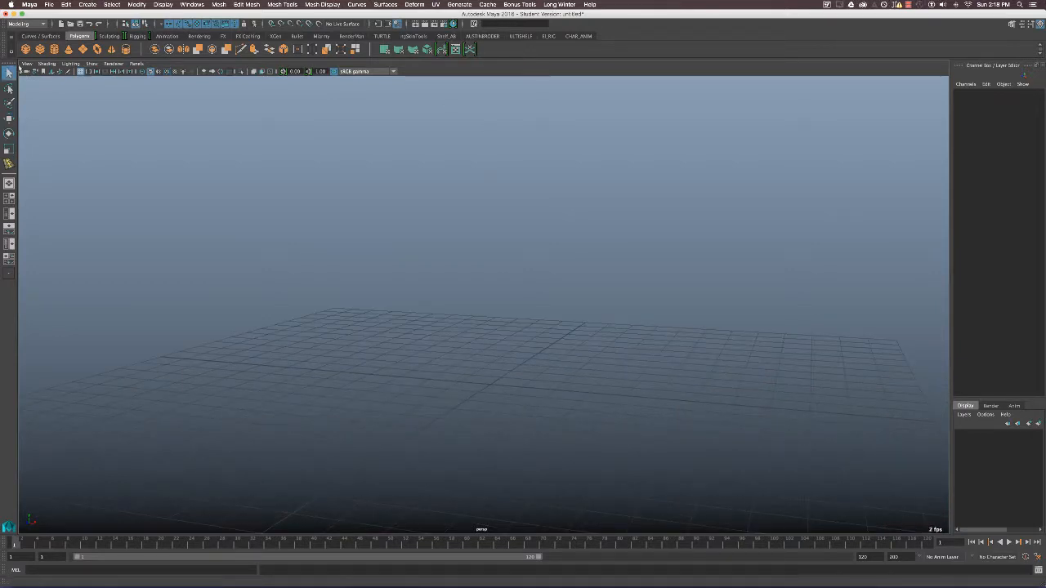
# Step: Create a polygon sphere at the grid origin and raise it above the grid
pyautogui.click(25, 50)
pyautogui.press('w')
pyautogui.moveTo(491, 347); pyautogui.dragTo(491, 303)
# Step: Duplicate the sphere twice and space the copies along the X axis to form a row of three spheres
pyautogui.press('super+d')
pyautogui.moveTo(528, 343); pyautogui.dragTo(649, 340)
pyautogui.press('super+d')
pyautogui.press('q')
pyautogui.click(669, 292)
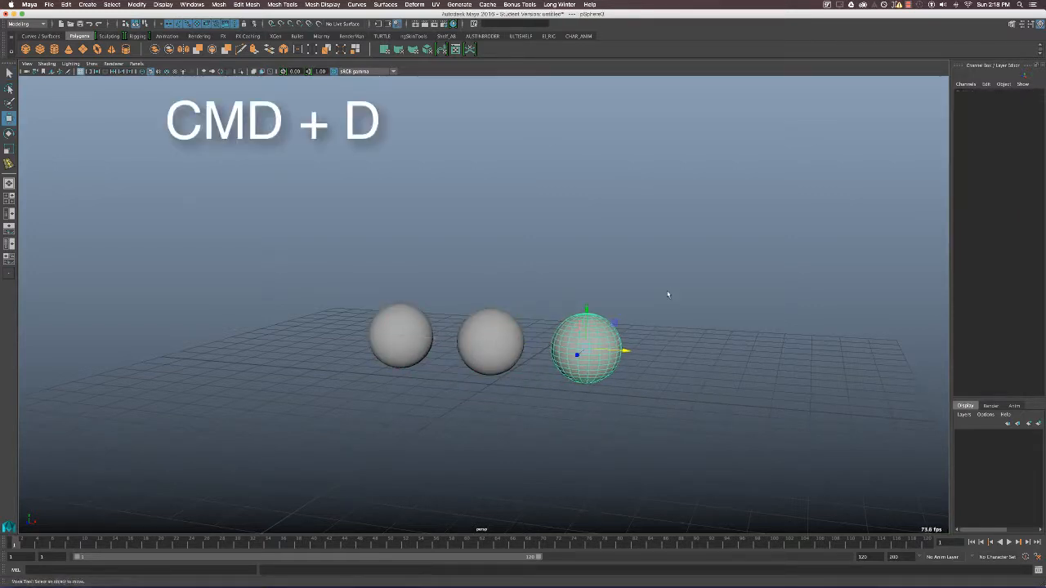
pyautogui.keyDown('alt'); pyautogui.moveTo(514, 310); pyautogui.dragTo(595, 323, button='right'); pyautogui.keyUp('alt')
pyautogui.keyDown('alt'); pyautogui.moveTo(595, 323); pyautogui.dragTo(597, 326); pyautogui.keyUp('alt')
pyautogui.keyDown('alt'); pyautogui.moveTo(597, 326); pyautogui.dragTo(633, 330, button='right'); pyautogui.keyUp('alt')
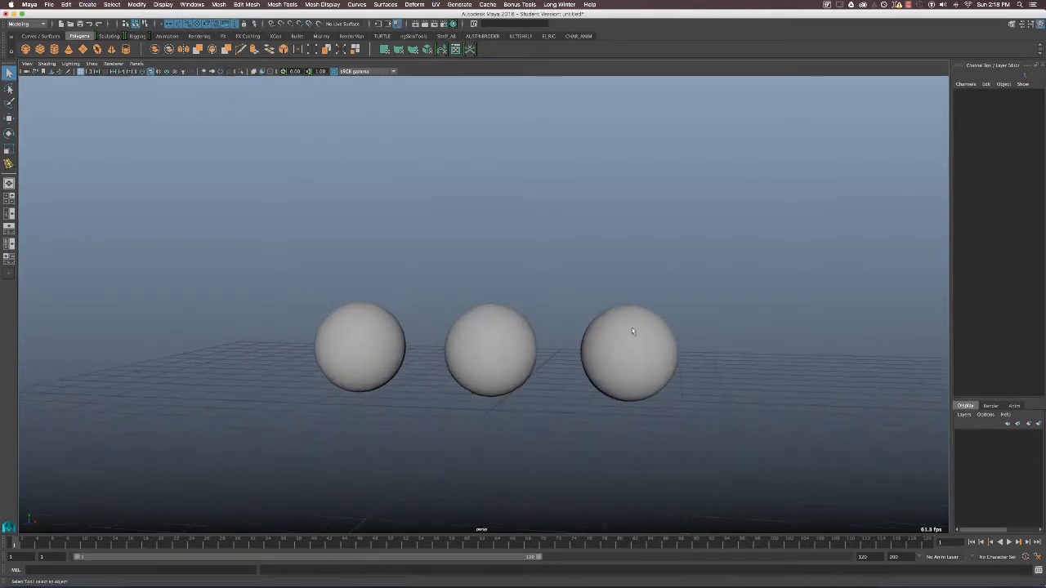
pyautogui.keyDown('alt'); pyautogui.moveTo(632, 331); pyautogui.dragTo(654, 310, button='middle'); pyautogui.keyUp('alt')
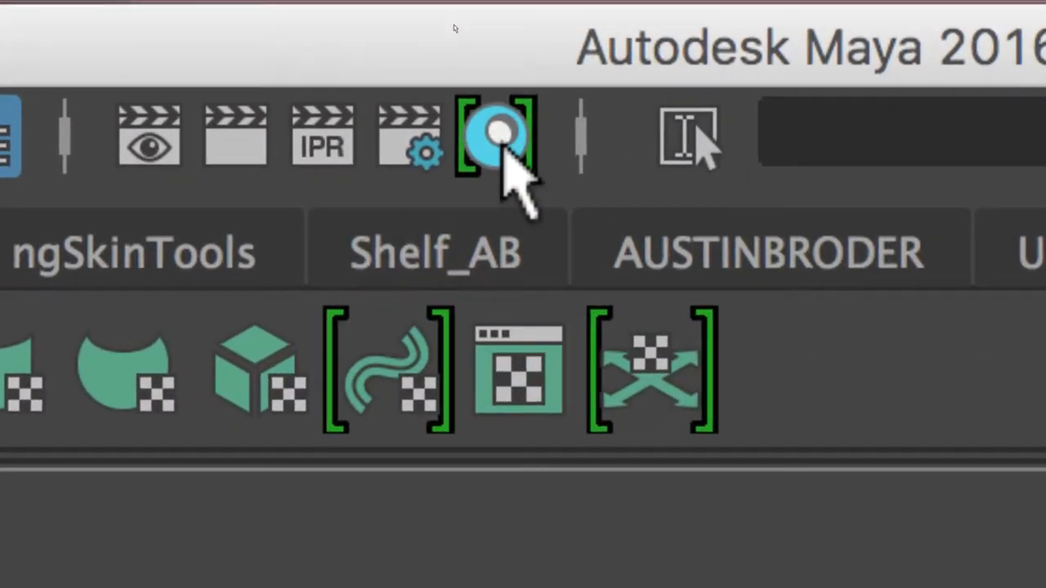
# Step: Inspect the default Lambert material in the Hypershade and close that window
pyautogui.click(497, 135)
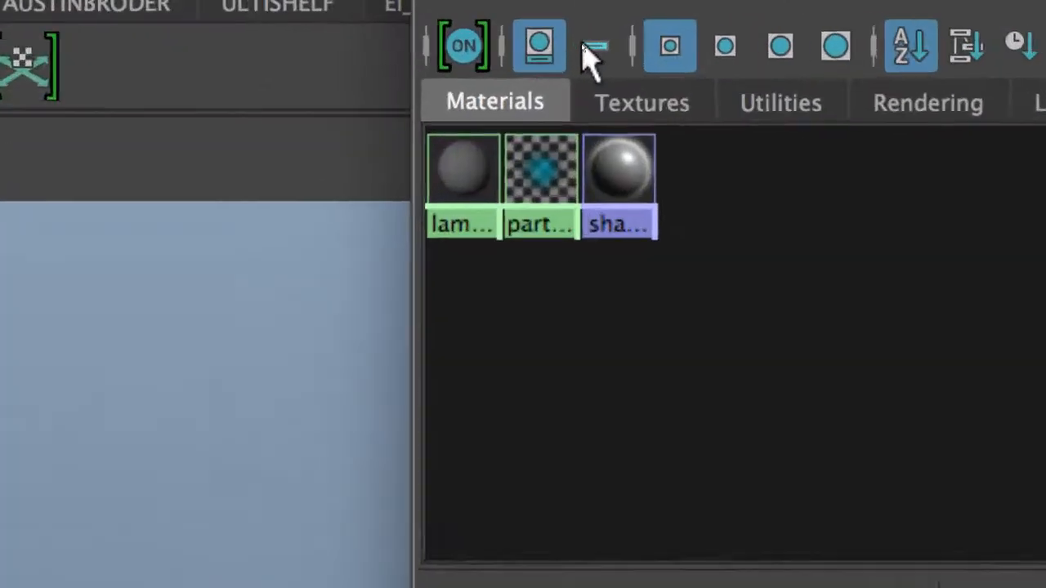
pyautogui.click(459, 187)
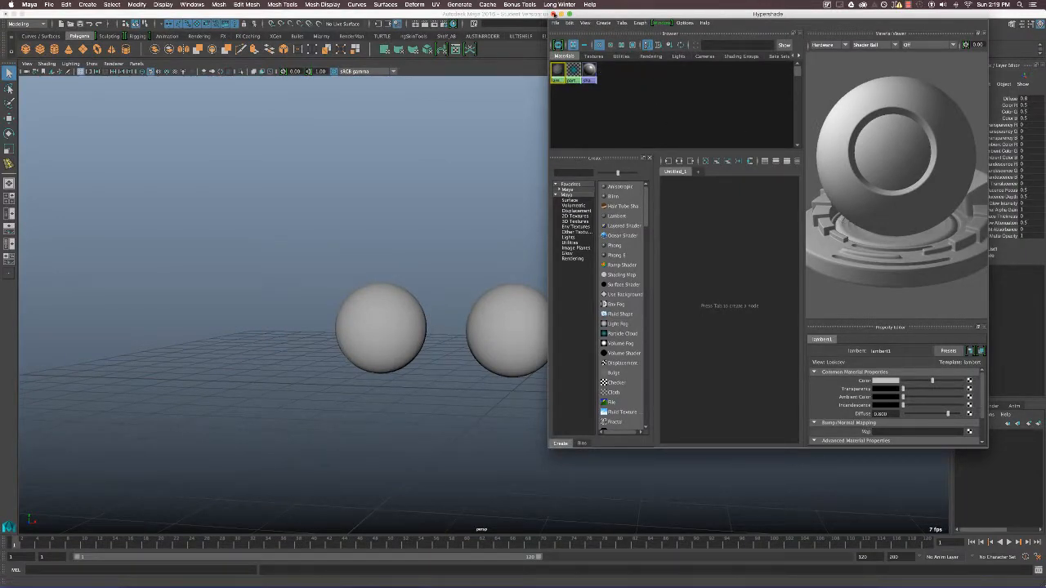
pyautogui.click(553, 15)
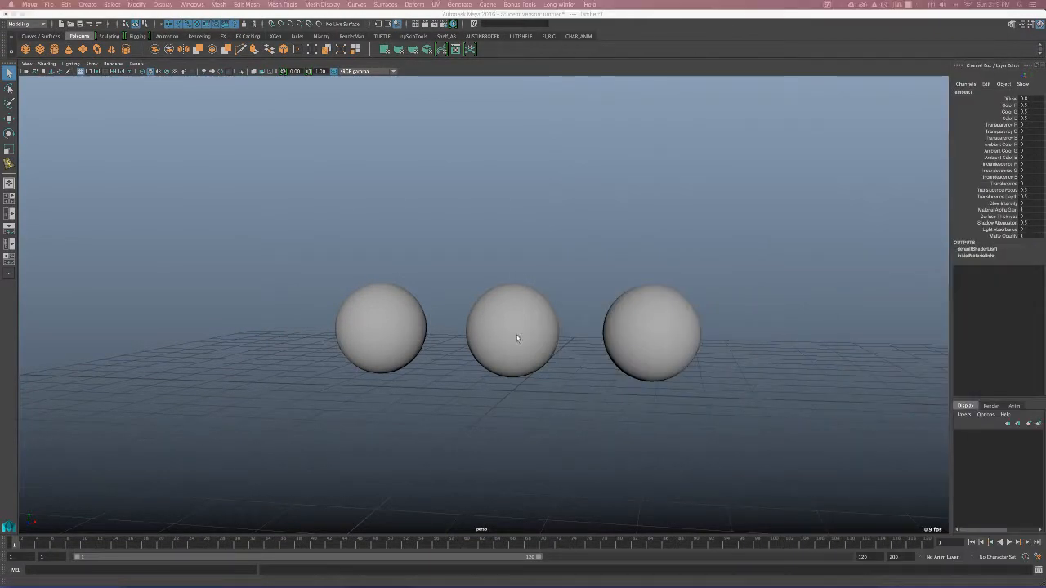
# Step: Assign a new Lambert material to the leftmost sphere in the row
pyautogui.click(574, 242)
pyautogui.click(400, 347)
pyautogui.keyDown('alt'); pyautogui.moveTo(456, 343); pyautogui.dragTo(443, 329, button='middle'); pyautogui.keyUp('alt')
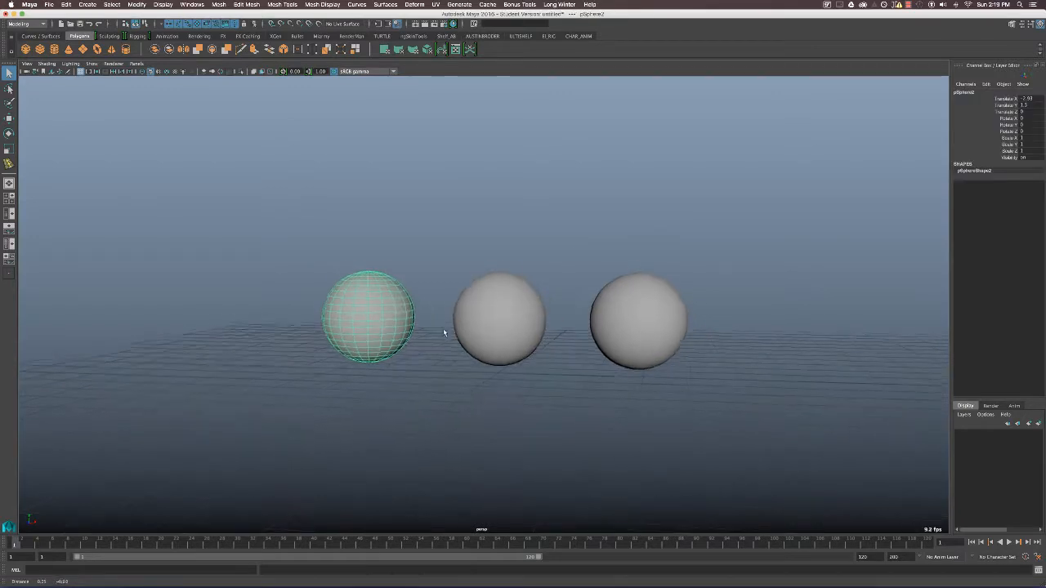
pyautogui.keyDown('alt'); pyautogui.moveTo(442, 329); pyautogui.dragTo(423, 304, button='right'); pyautogui.keyUp('alt')
pyautogui.keyDown('alt'); pyautogui.moveTo(423, 304); pyautogui.dragTo(407, 288, button='middle'); pyautogui.keyUp('alt')
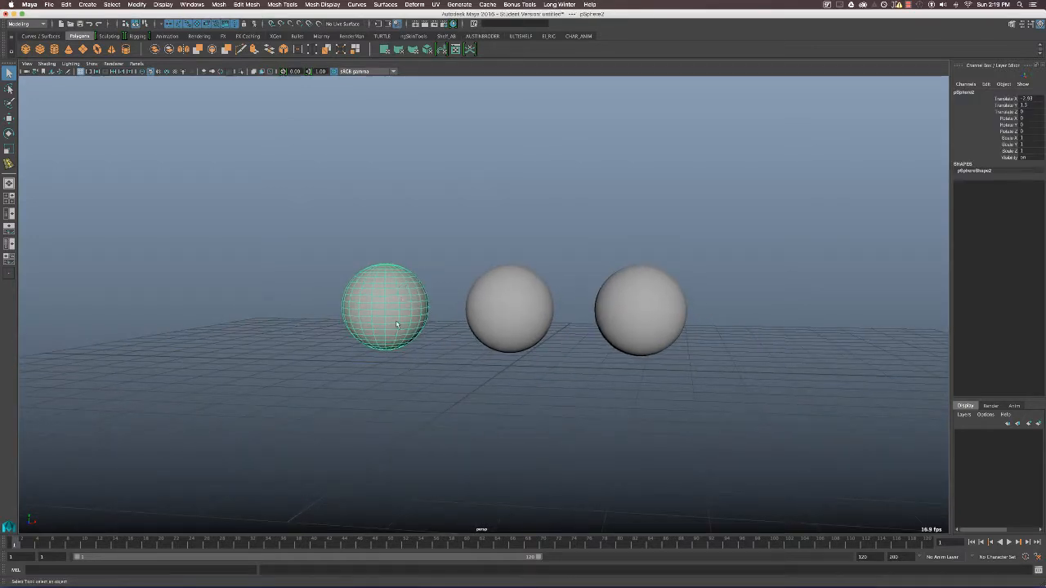
pyautogui.rightClick(384, 297)
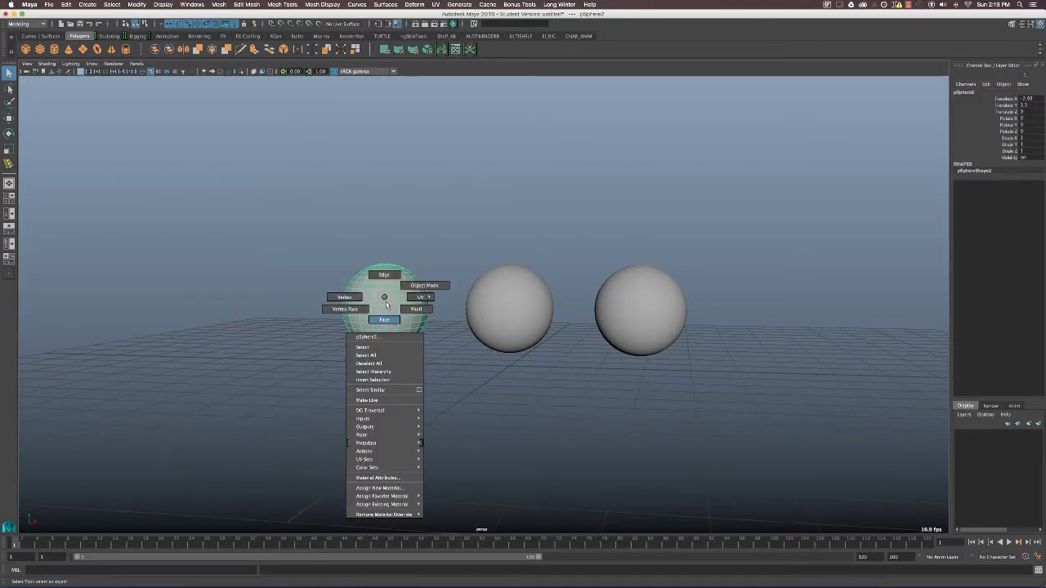
pyautogui.click(382, 487)
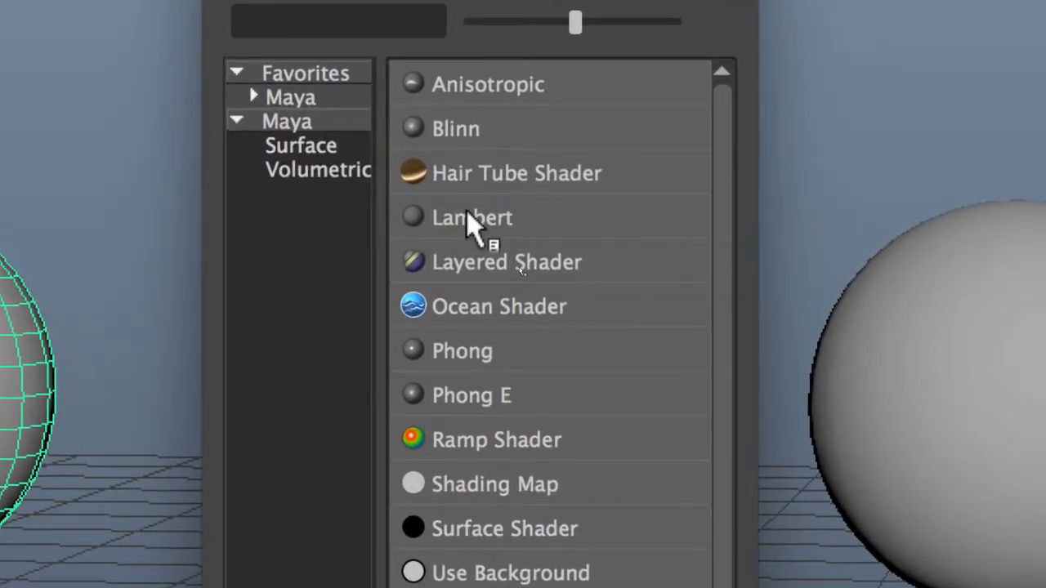
pyautogui.click(507, 215)
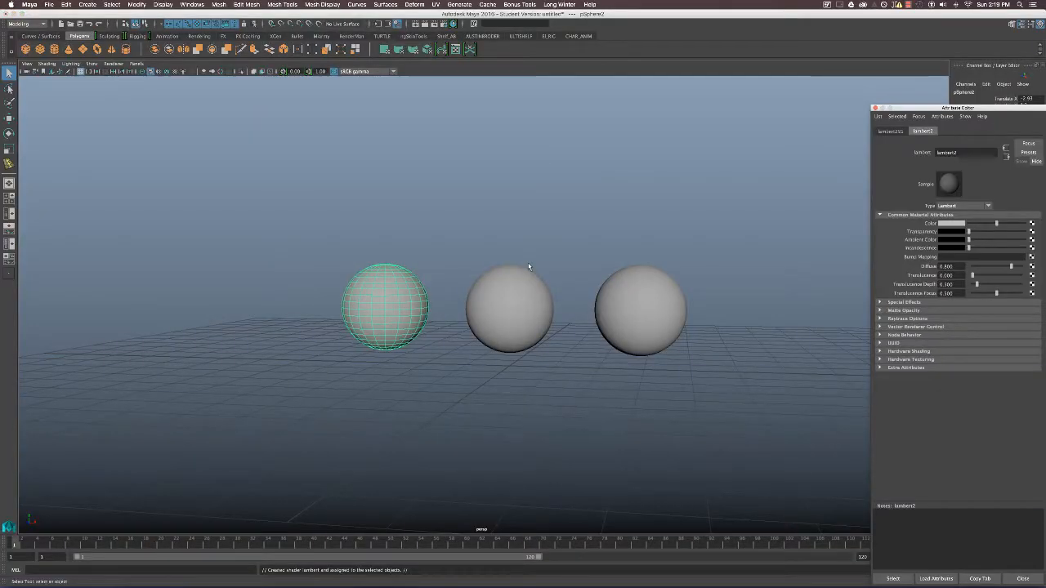
# Step: Rename the new Lambert material as MyFirstLambert
pyautogui.moveTo(983, 108); pyautogui.dragTo(867, 66)
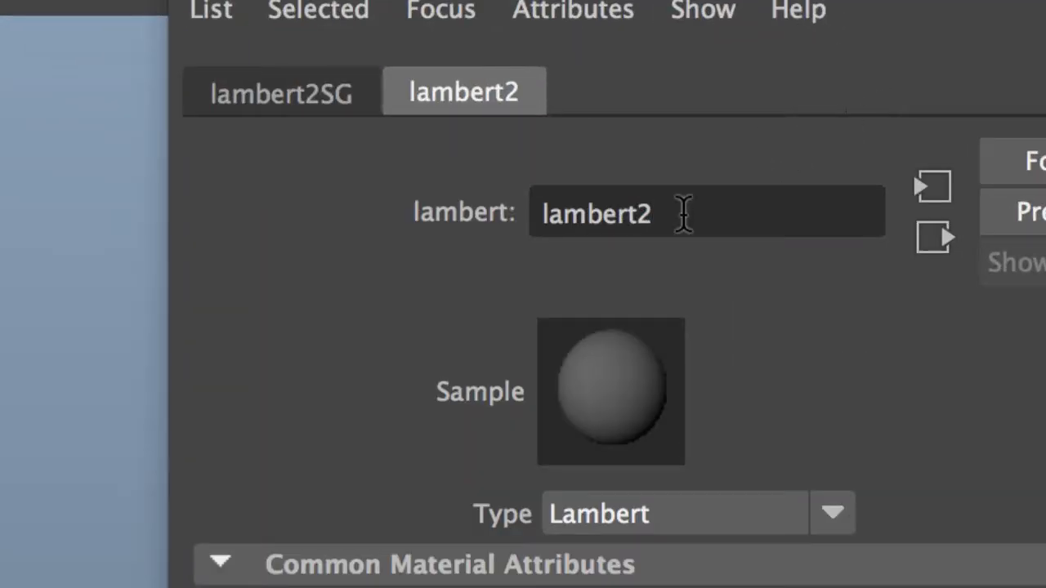
pyautogui.moveTo(683, 214); pyautogui.dragTo(533, 204)
pyautogui.write('My')
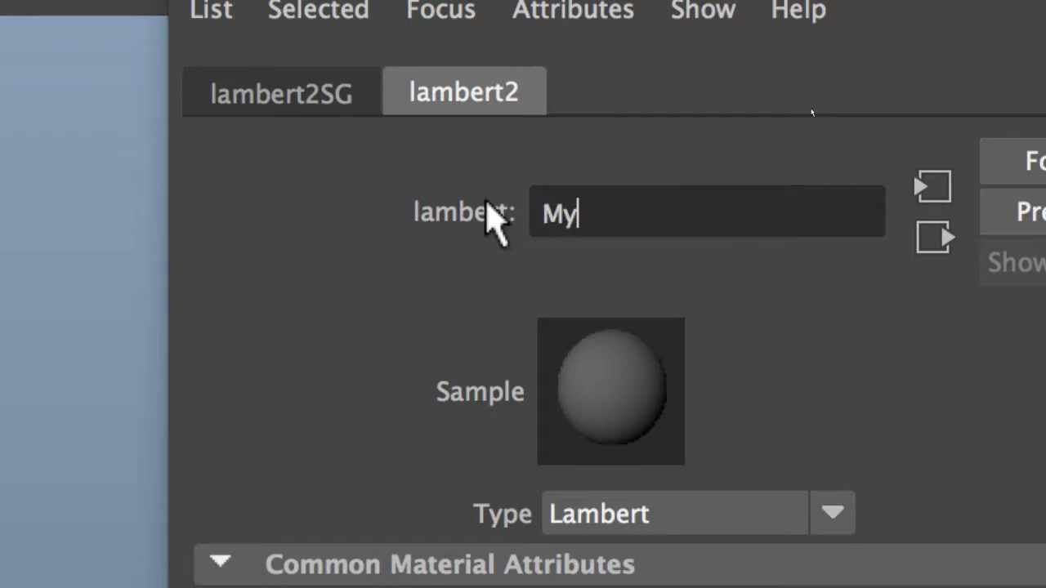
pyautogui.write('FirstLambert')
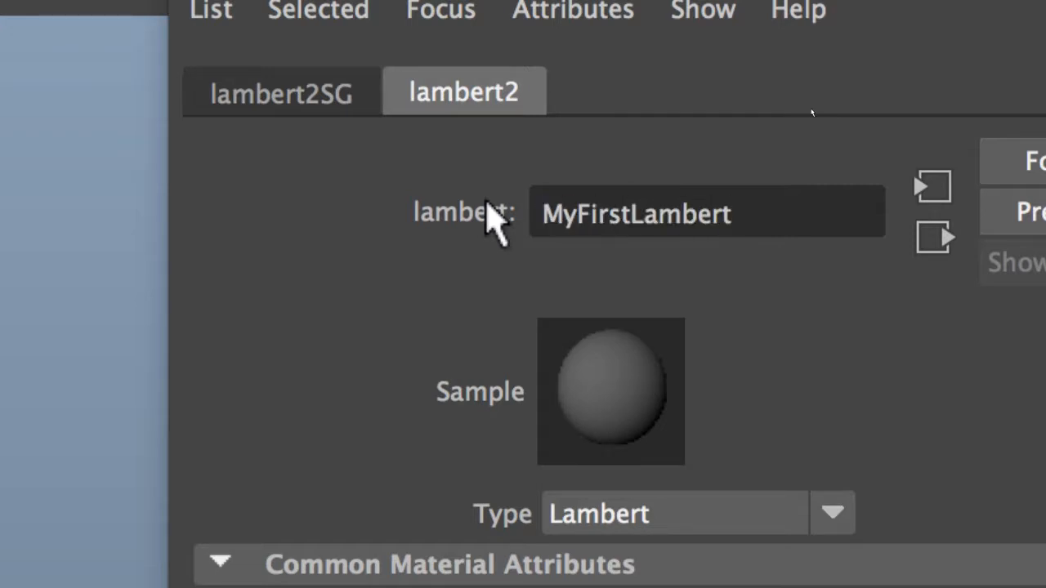
pyautogui.press('Return')
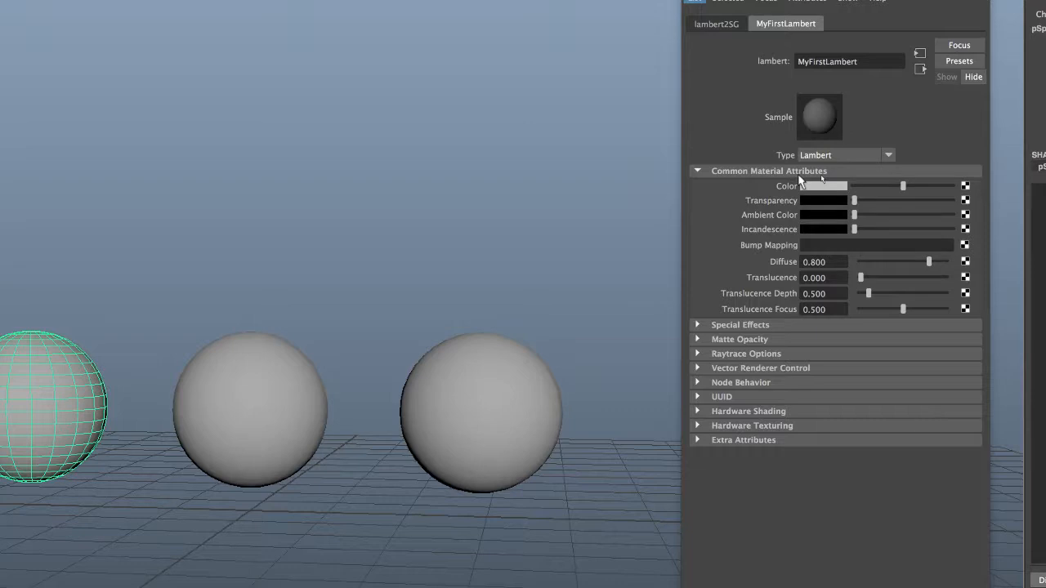
# Step: Set the MyFirstLambert color to bright red and raise its ambient color to white
pyautogui.keyDown('alt'); pyautogui.moveTo(455, 397); pyautogui.dragTo(662, 327, button='middle'); pyautogui.keyUp('alt')
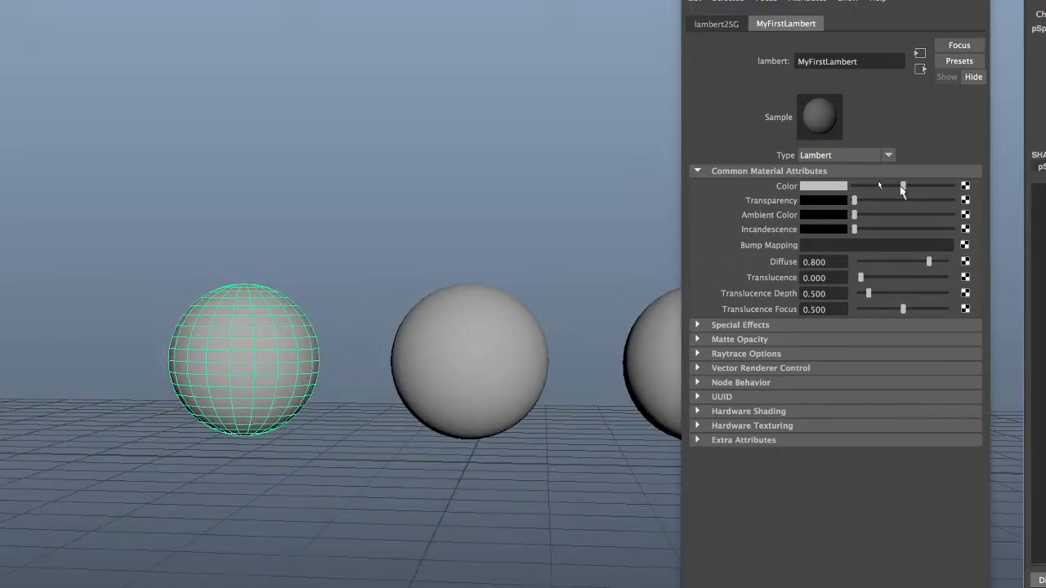
pyautogui.moveTo(902, 187)
pyautogui.mouseDown()
pyautogui.moveTo(854, 187)
pyautogui.moveTo(952, 187)
pyautogui.moveTo(902, 187)
pyautogui.mouseUp()
pyautogui.click(811, 186)
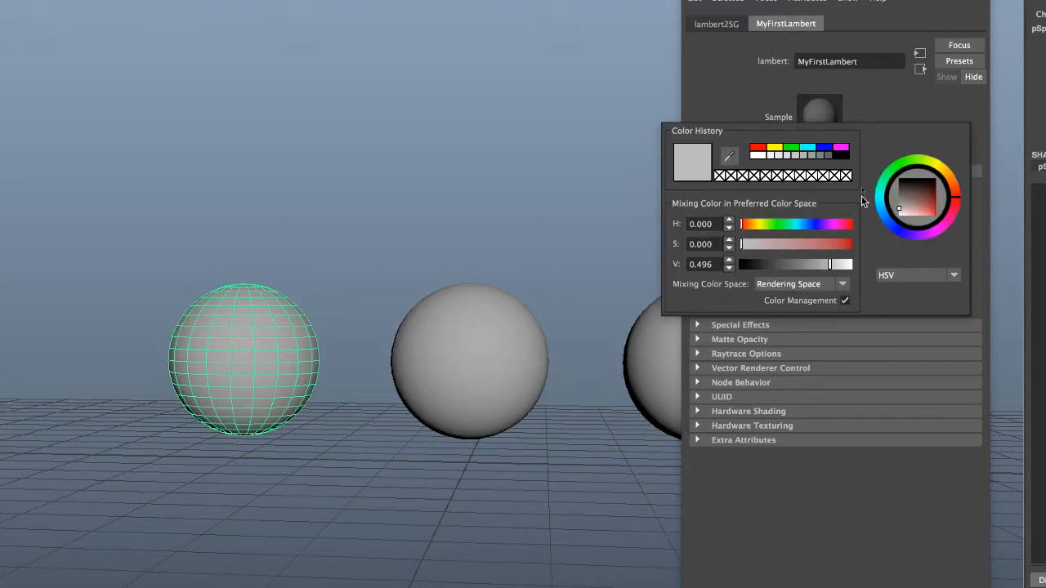
pyautogui.moveTo(921, 207); pyautogui.dragTo(936, 208)
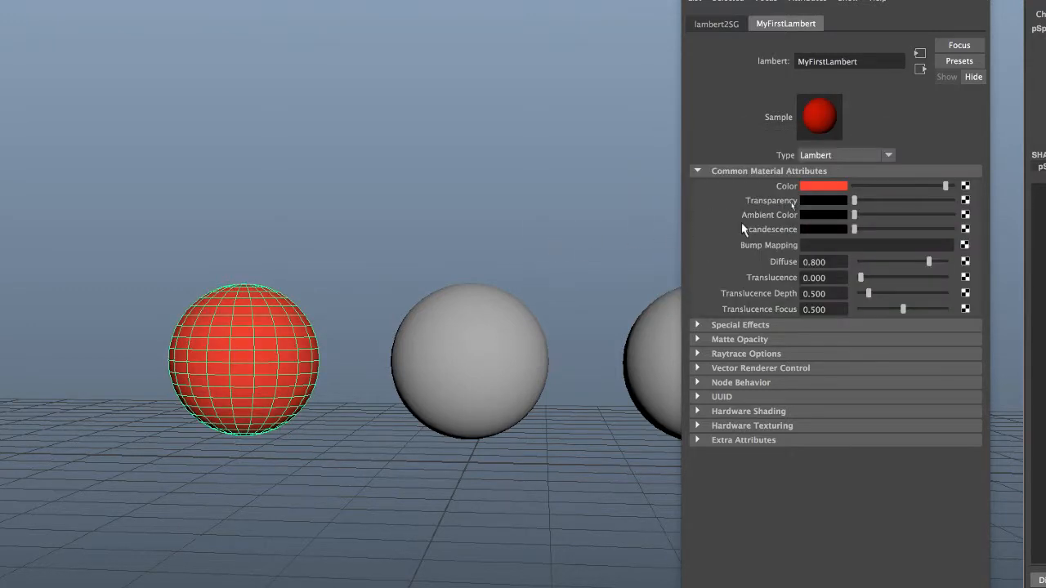
pyautogui.moveTo(854, 201); pyautogui.dragTo(961, 213)
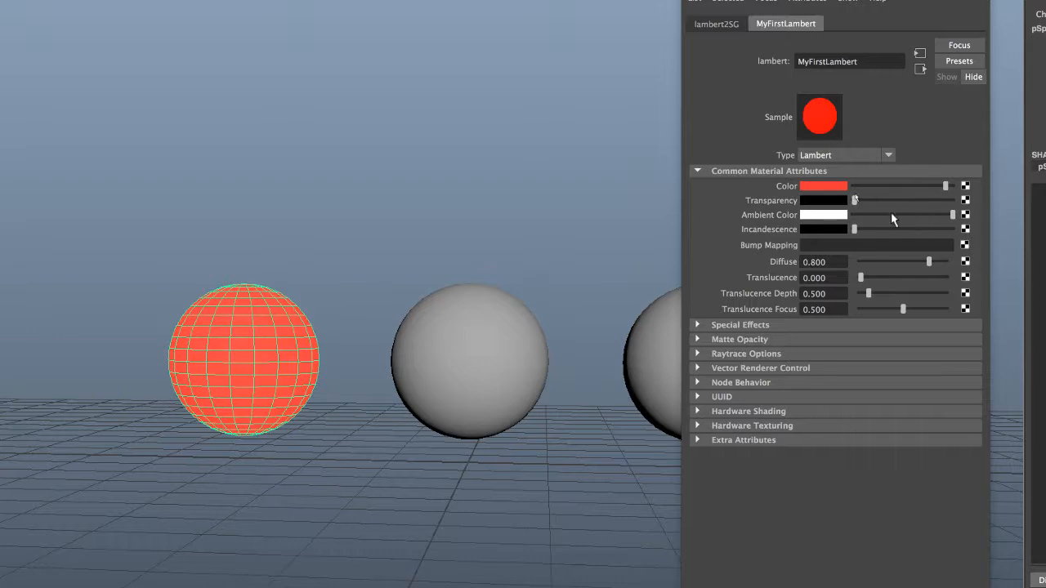
# Step: Deselect and reselect the red sphere to view its MyFirstLambert attributes
pyautogui.click(452, 262)
pyautogui.click(315, 391)
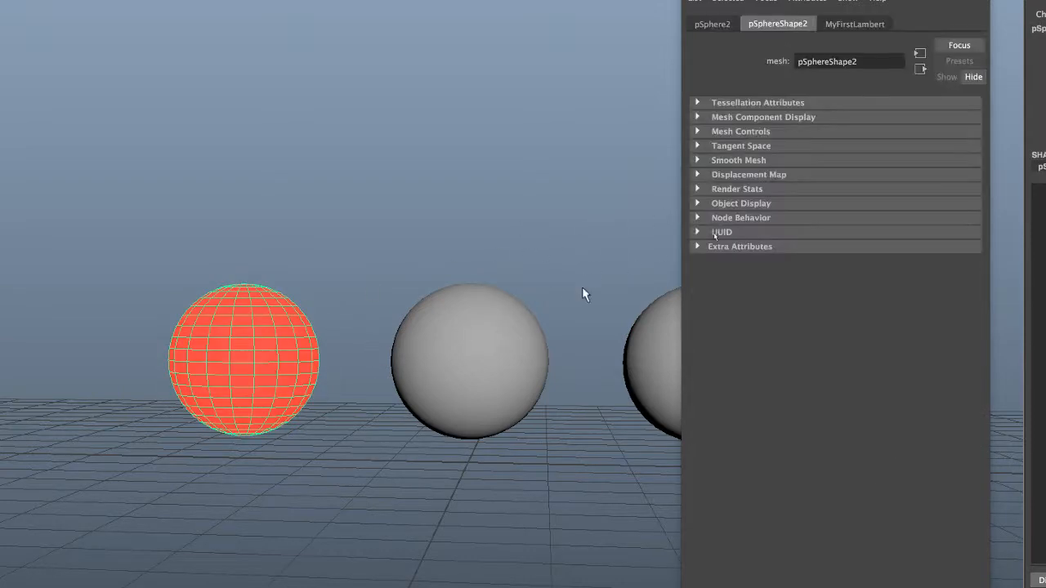
pyautogui.click(857, 24)
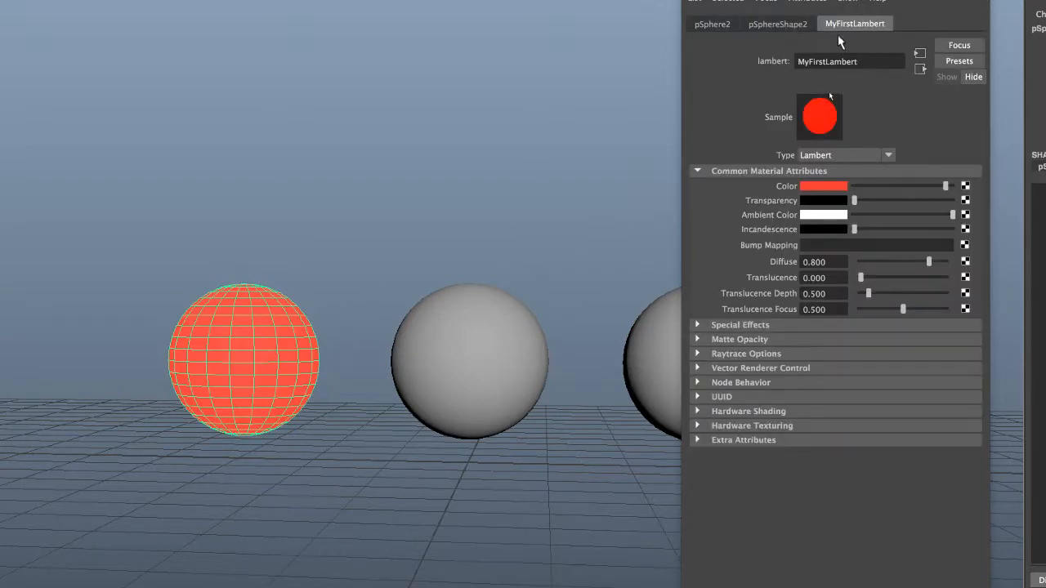
pyautogui.click(630, 152)
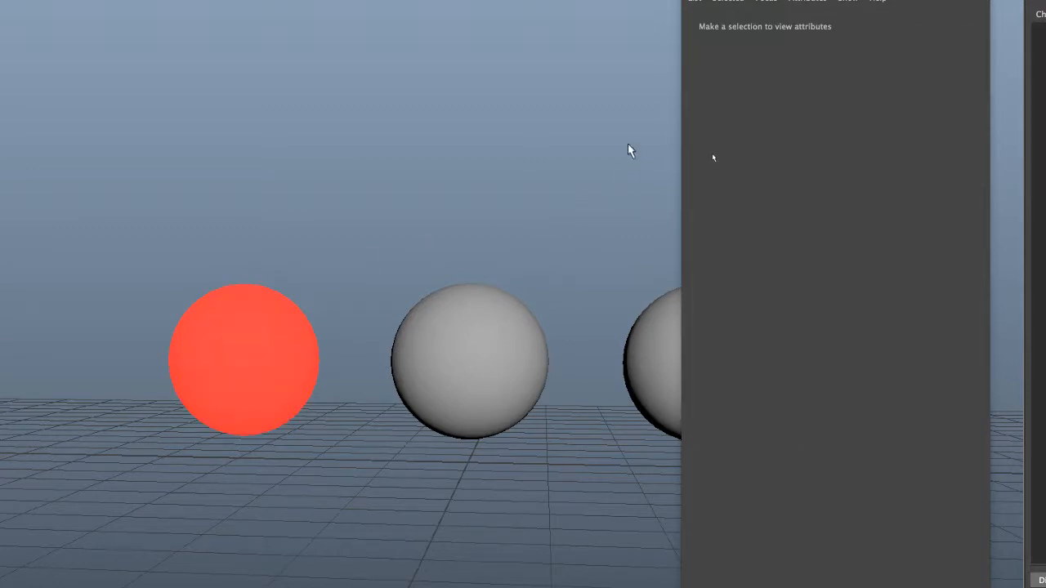
pyautogui.click(268, 350)
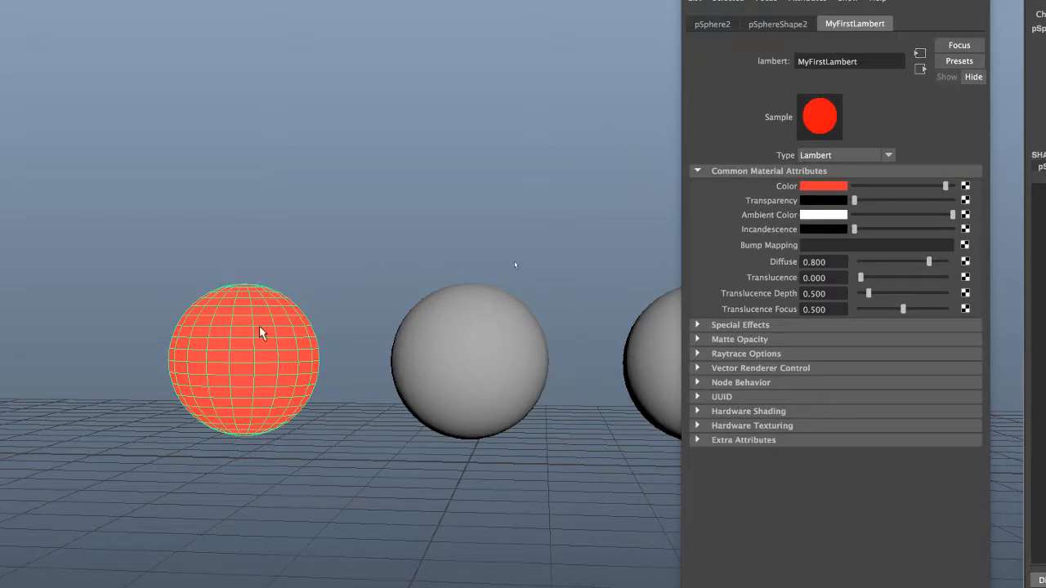
# Step: Open the material attributes directly from the red sphere and move the Attribute Editor nearer to the spheres
pyautogui.rightClick(255, 328)
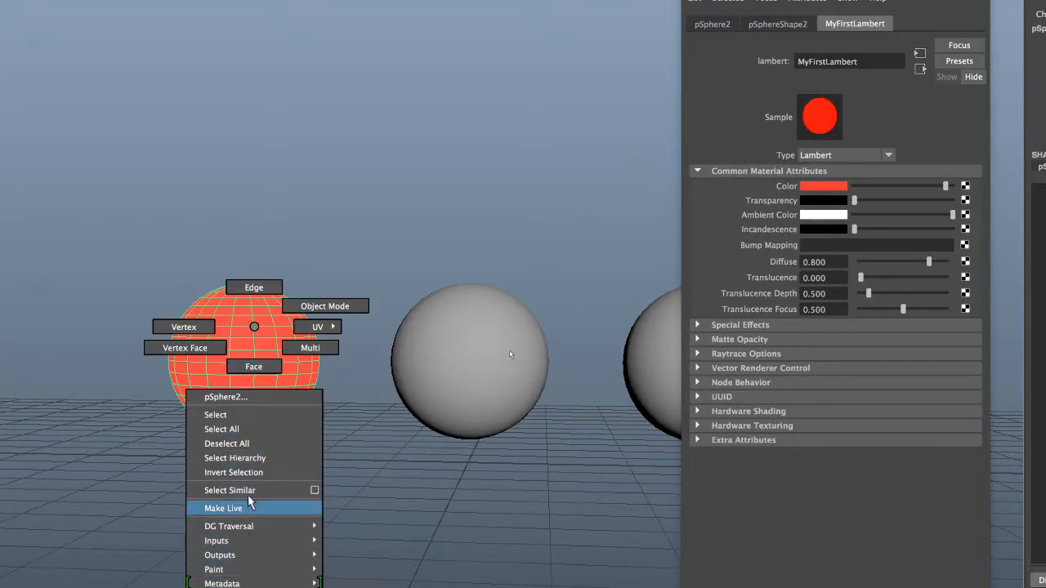
pyautogui.click(254, 327)
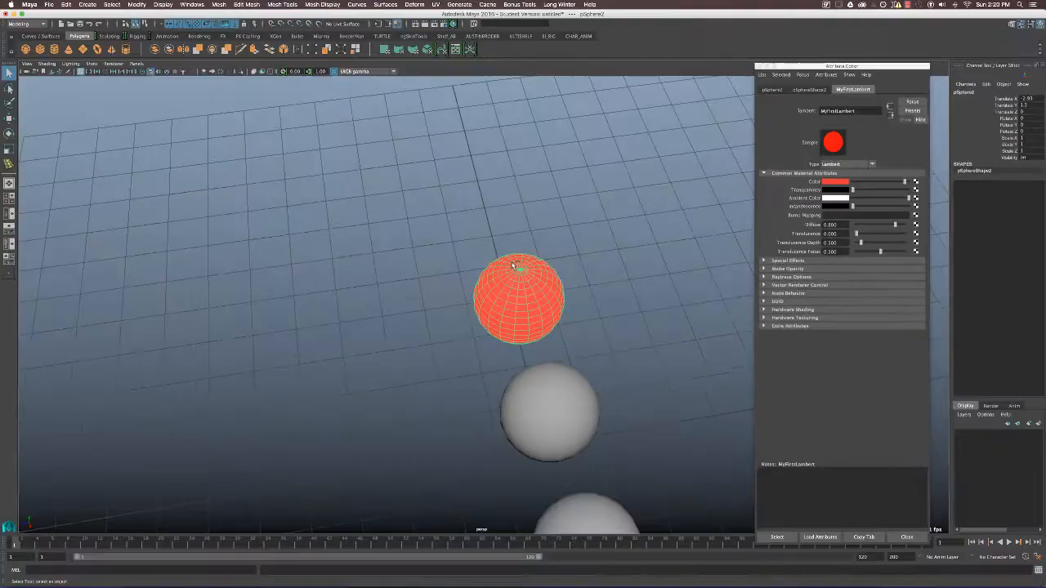
pyautogui.keyDown('alt'); pyautogui.moveTo(513, 266); pyautogui.dragTo(545, 278); pyautogui.keyUp('alt')
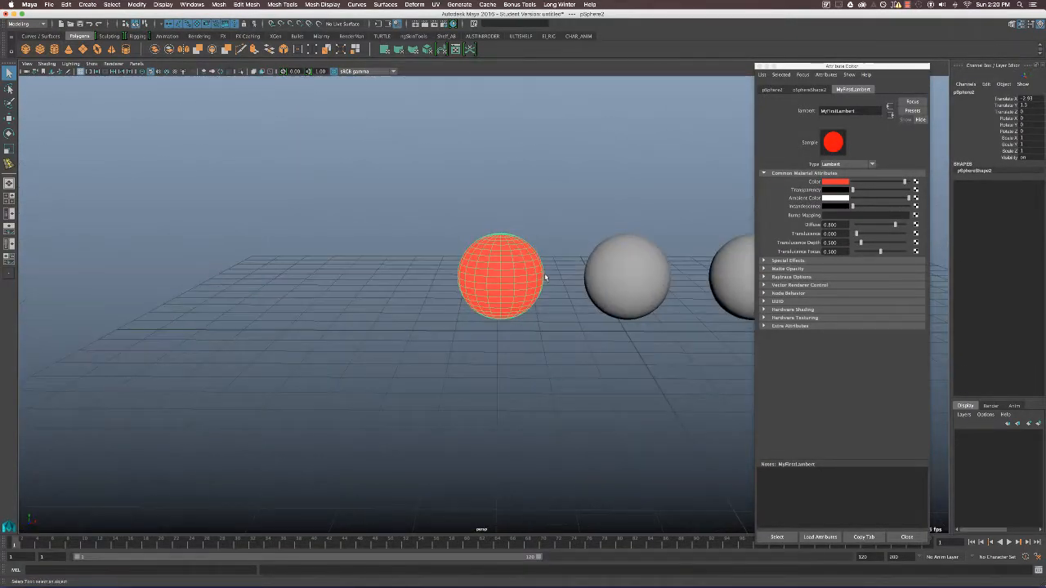
pyautogui.moveTo(493, 269); pyautogui.dragTo(490, 451, button='right')
pyautogui.keyDown('alt'); pyautogui.moveTo(634, 291); pyautogui.dragTo(450, 349, button='middle'); pyautogui.keyUp('alt')
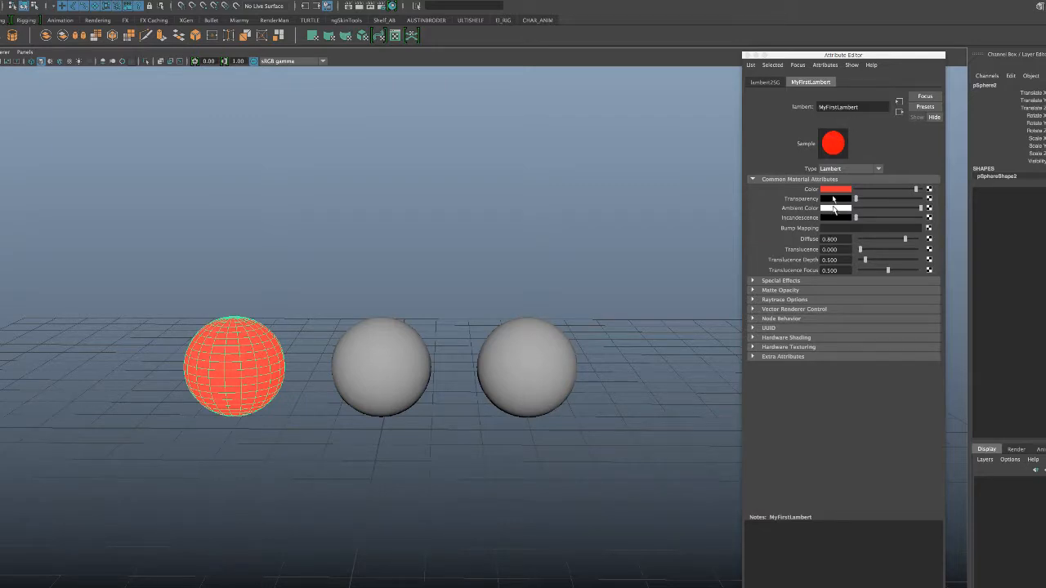
pyautogui.moveTo(838, 56); pyautogui.dragTo(788, 47)
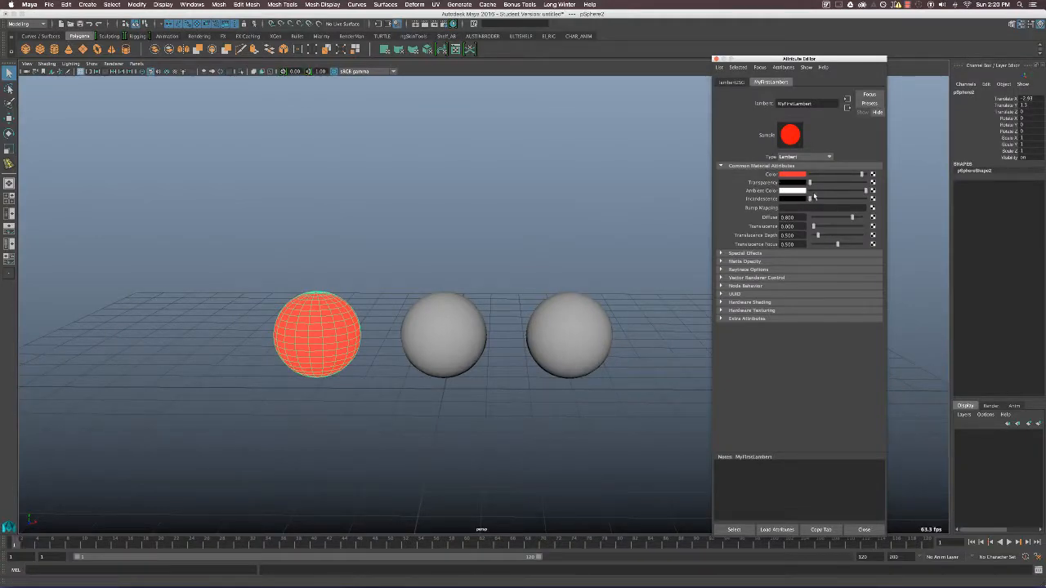
# Step: Assign the existing MyFirstLambert material to the middle sphere and clear the selection
pyautogui.click(449, 226)
pyautogui.moveTo(479, 319)
pyautogui.keyDown('alt'); pyautogui.mouseDown()
pyautogui.moveTo(463, 300)
pyautogui.moveTo(464, 318)
pyautogui.mouseUp(); pyautogui.keyUp('alt')
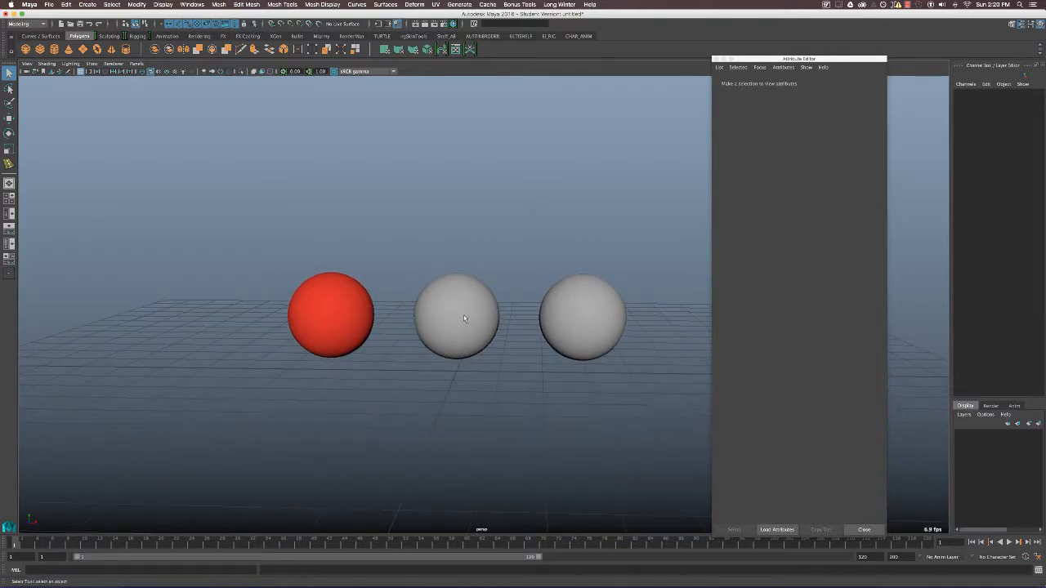
pyautogui.click(469, 312)
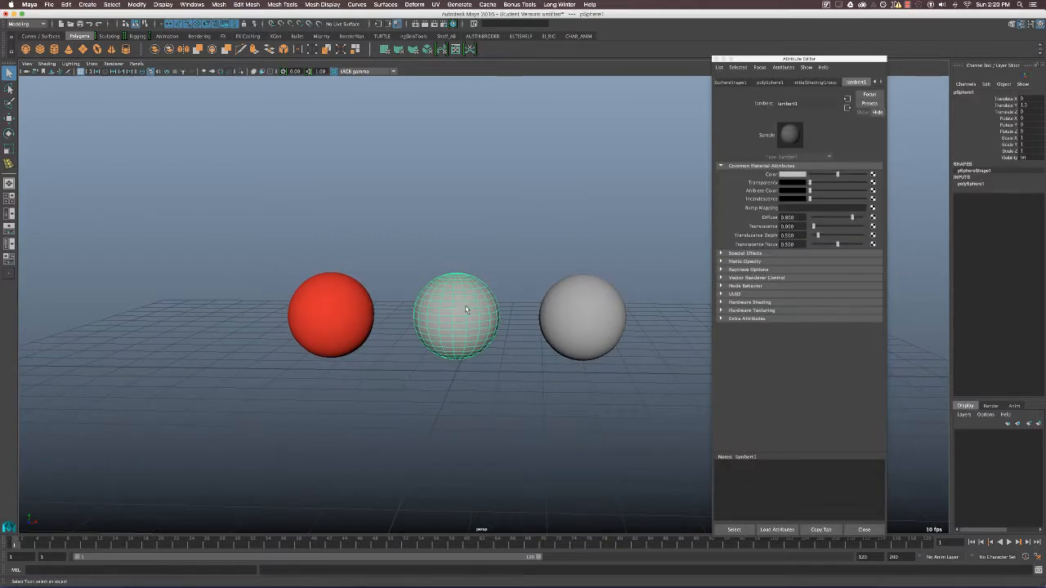
pyautogui.moveTo(464, 307); pyautogui.dragTo(515, 516, button='right')
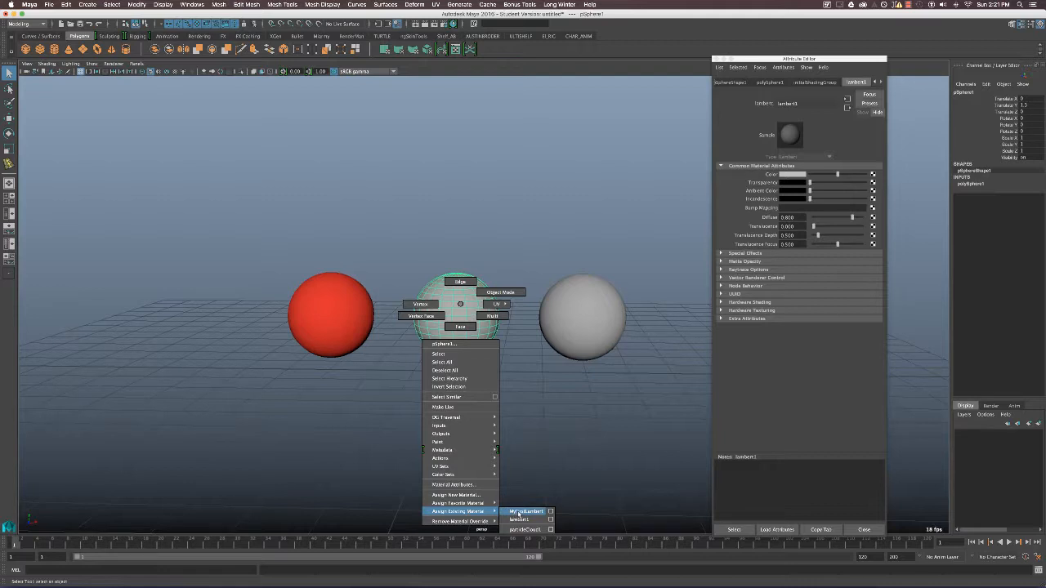
pyautogui.moveTo(519, 516); pyautogui.dragTo(519, 515, button='right')
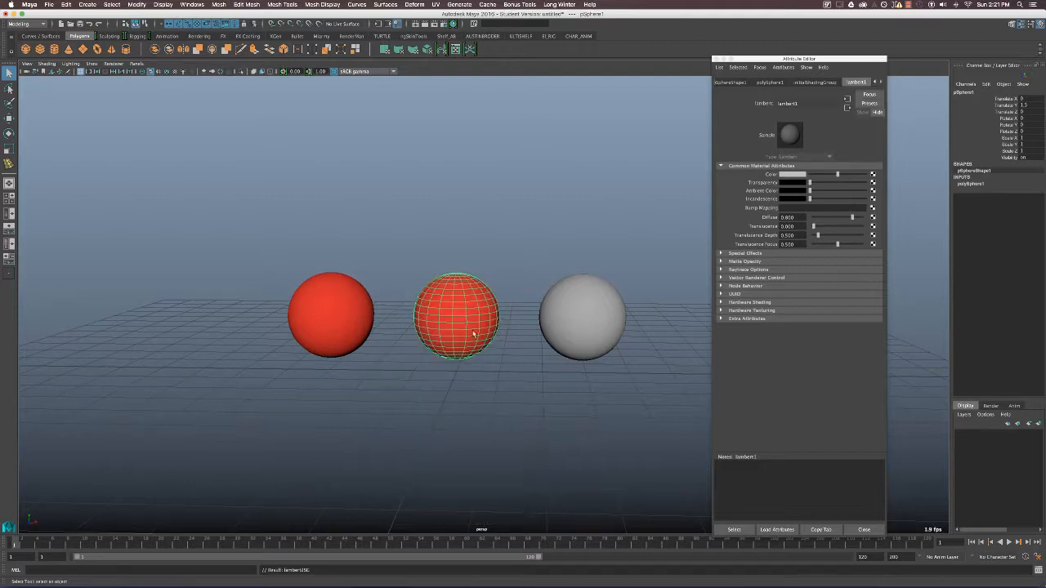
pyautogui.moveTo(817, 175); pyautogui.dragTo(834, 176)
pyautogui.click(497, 290)
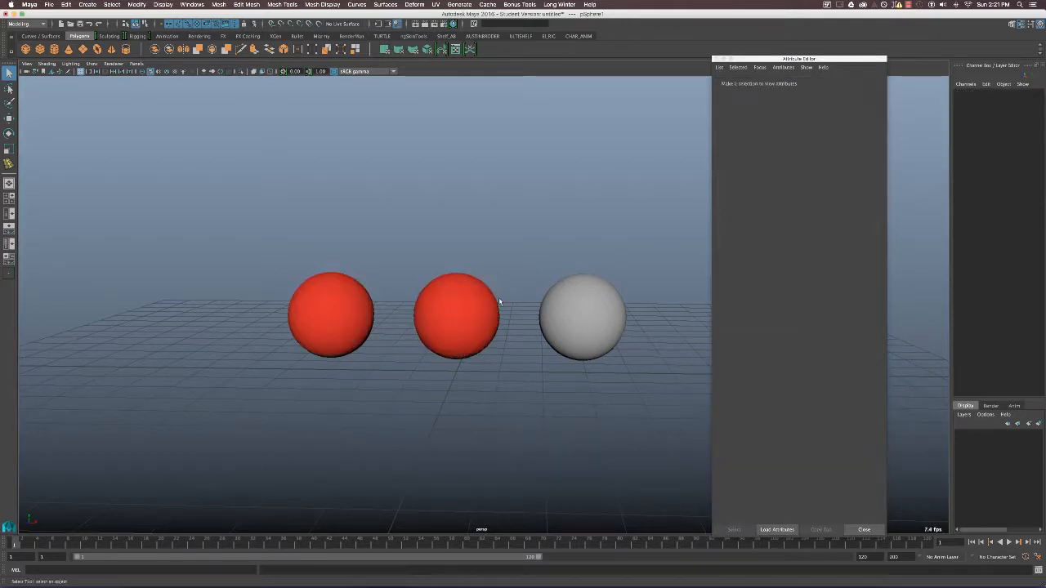
# Step: Assign a new Blinn material to the middle sphere
pyautogui.click(467, 311)
pyautogui.moveTo(467, 311); pyautogui.dragTo(454, 498, button='right')
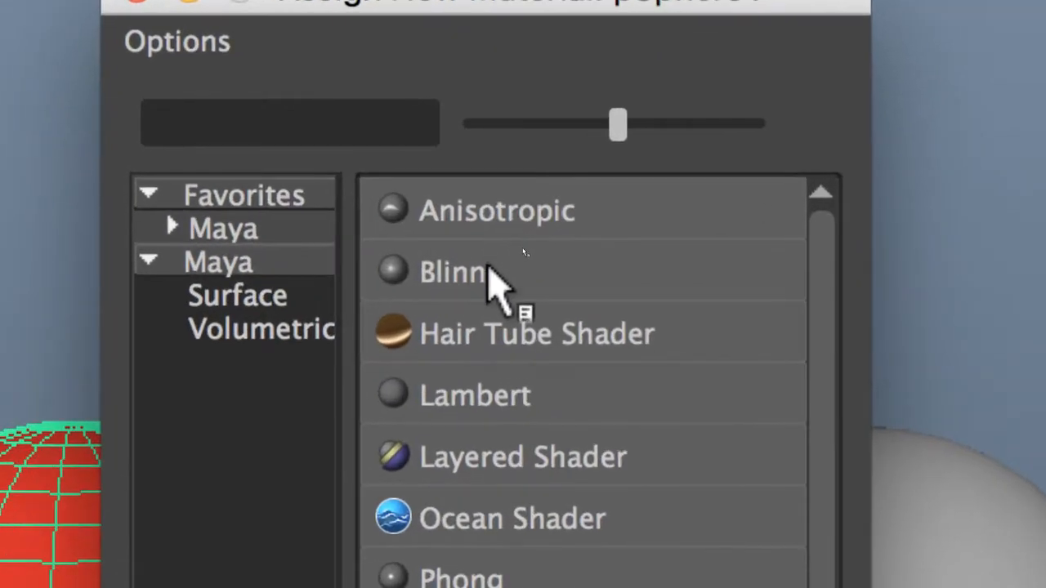
pyautogui.click(506, 266)
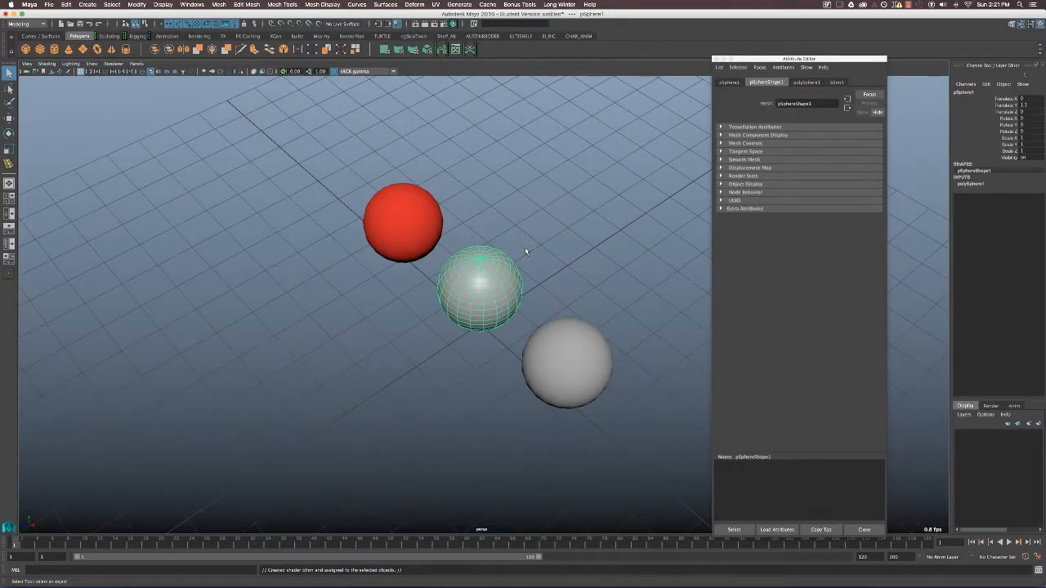
# Step: Rename the middle sphere's new Blinn material as MyFirstBlinn
pyautogui.keyDown('alt'); pyautogui.moveTo(613, 365); pyautogui.dragTo(571, 259); pyautogui.keyUp('alt')
pyautogui.keyDown('alt'); pyautogui.moveTo(571, 260); pyautogui.dragTo(583, 316, button='middle'); pyautogui.keyUp('alt')
pyautogui.keyDown('alt'); pyautogui.moveTo(584, 315); pyautogui.dragTo(626, 309, button='right'); pyautogui.keyUp('alt')
pyautogui.keyDown('alt'); pyautogui.moveTo(556, 331); pyautogui.dragTo(550, 273, button='middle'); pyautogui.keyUp('alt')
pyautogui.keyDown('alt'); pyautogui.moveTo(550, 272); pyautogui.dragTo(590, 273, button='right'); pyautogui.keyUp('alt')
pyautogui.moveTo(797, 103); pyautogui.dragTo(726, 102)
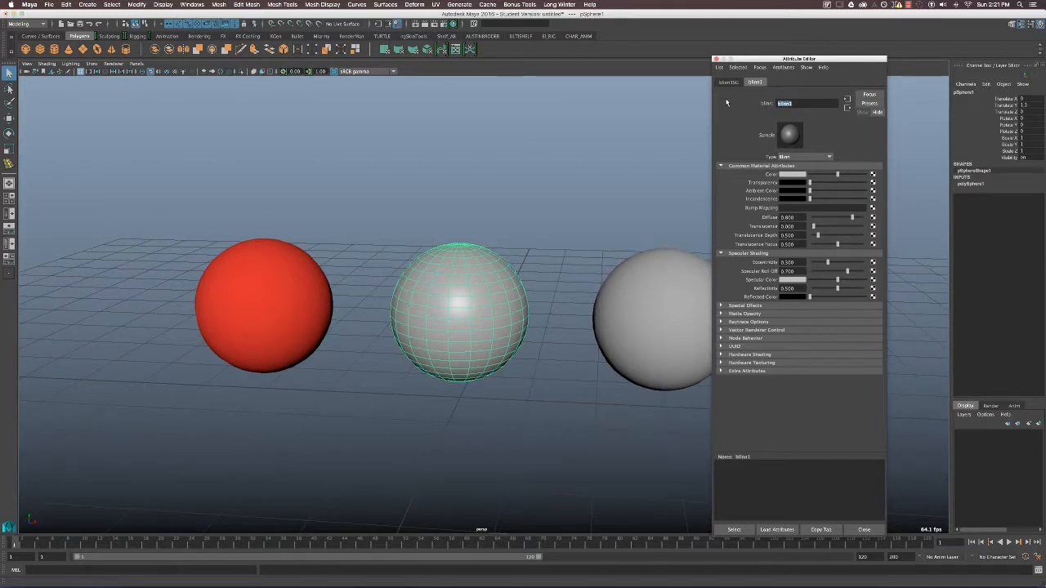
pyautogui.write('Waff')
# Step: Set the MyFirstBlinn colour to the same red used for the first sphere and clear the selection
pyautogui.click(793, 176)
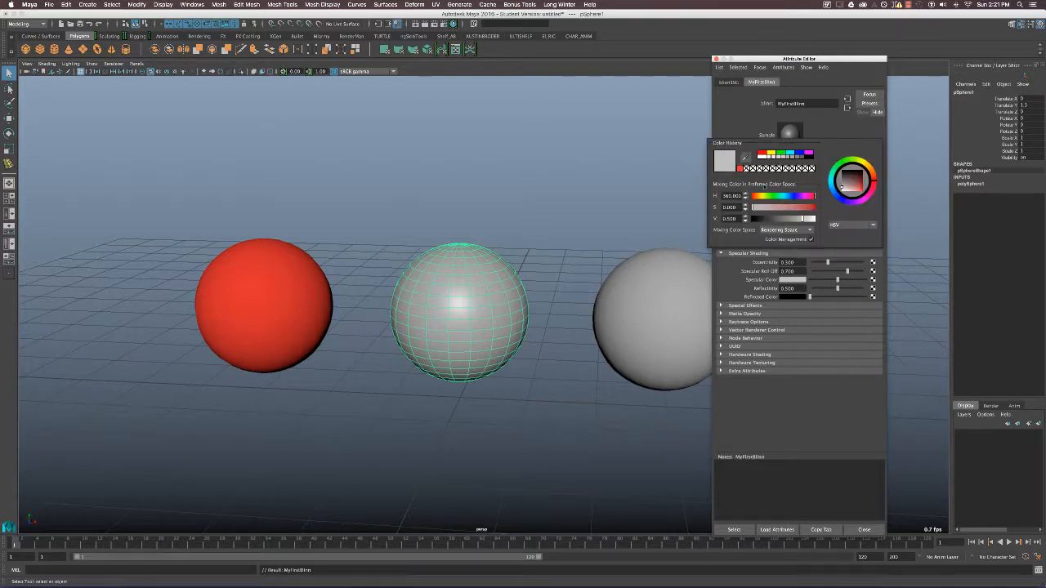
pyautogui.click(744, 172)
pyautogui.click(567, 252)
pyautogui.keyDown('alt'); pyautogui.moveTo(566, 251); pyautogui.dragTo(514, 287, button='right'); pyautogui.keyUp('alt')
pyautogui.moveTo(515, 288)
pyautogui.keyDown('alt'); pyautogui.mouseDown()
pyautogui.moveTo(491, 291)
pyautogui.moveTo(516, 287)
pyautogui.mouseUp(); pyautogui.keyUp('alt')
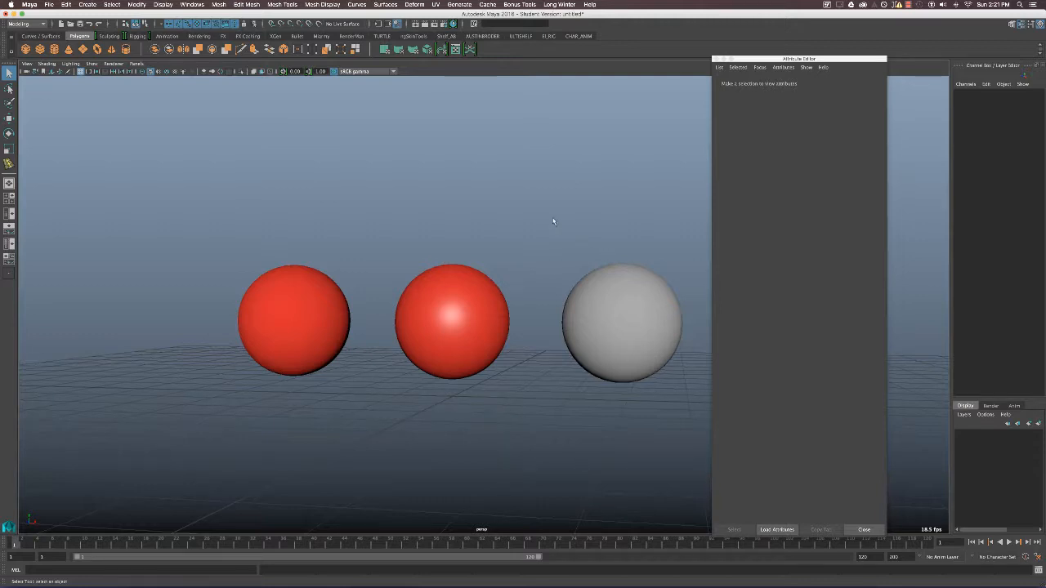
pyautogui.click(494, 299)
pyautogui.click(646, 266)
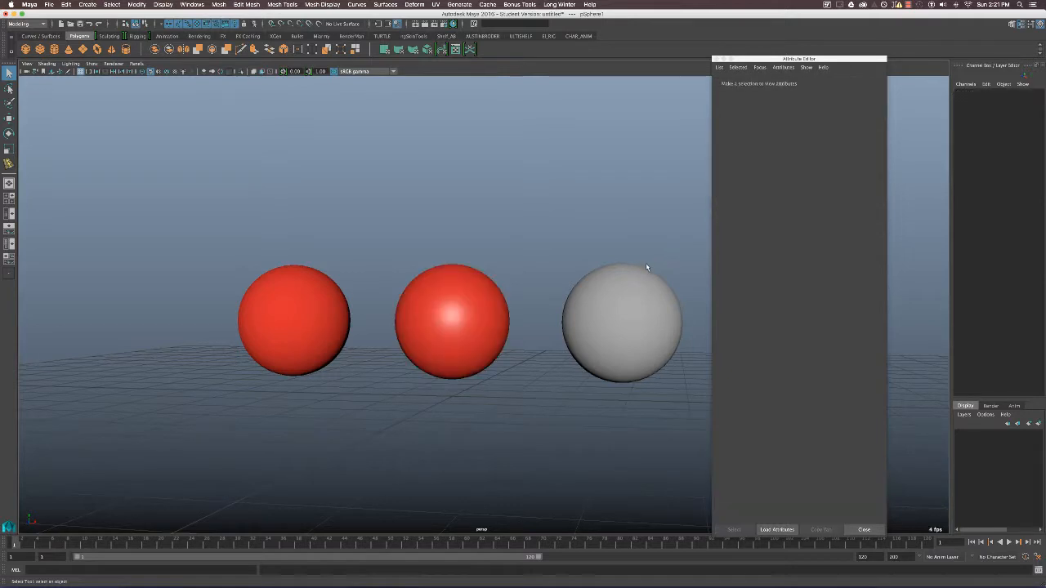
# Step: Assign a new Phong material to the grey third sphere and name it MyMillionthPhong
pyautogui.keyDown('alt'); pyautogui.moveTo(646, 266); pyautogui.dragTo(597, 304); pyautogui.keyUp('alt')
pyautogui.click(585, 299)
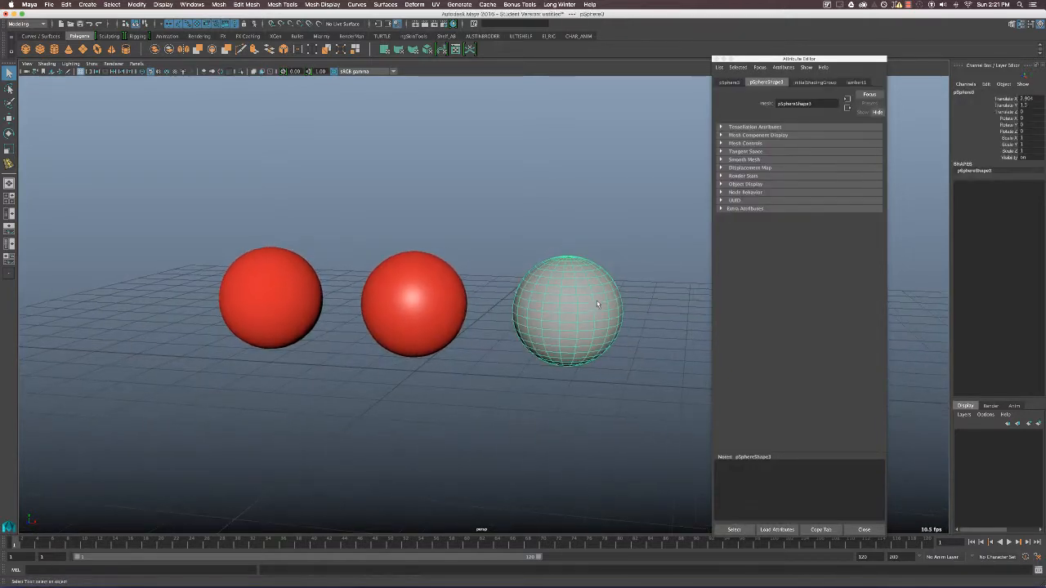
pyautogui.moveTo(585, 299); pyautogui.dragTo(585, 490, button='right')
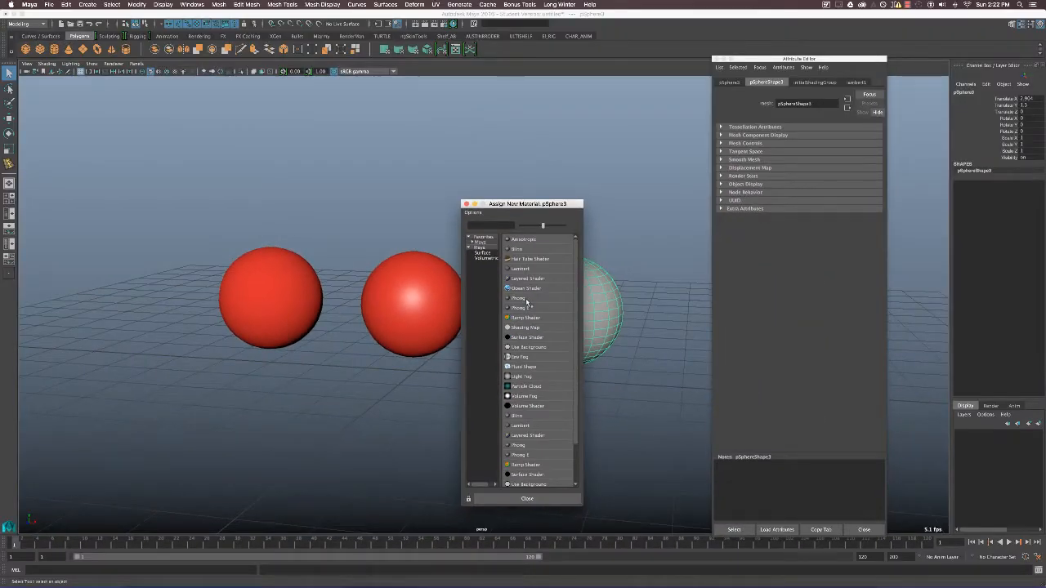
pyautogui.click(521, 298)
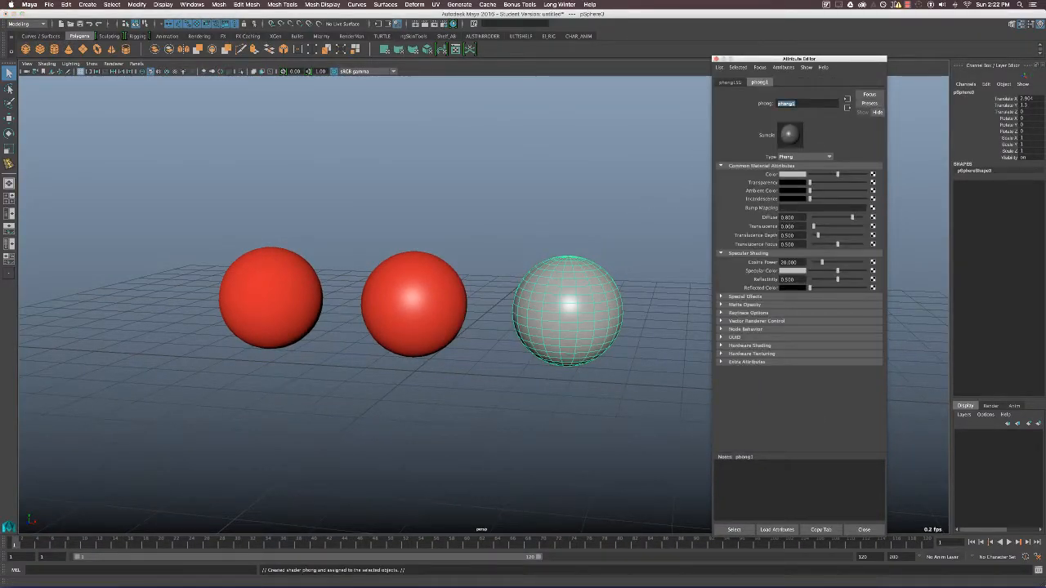
pyautogui.write('MyMillionthP')
pyautogui.press('Return')
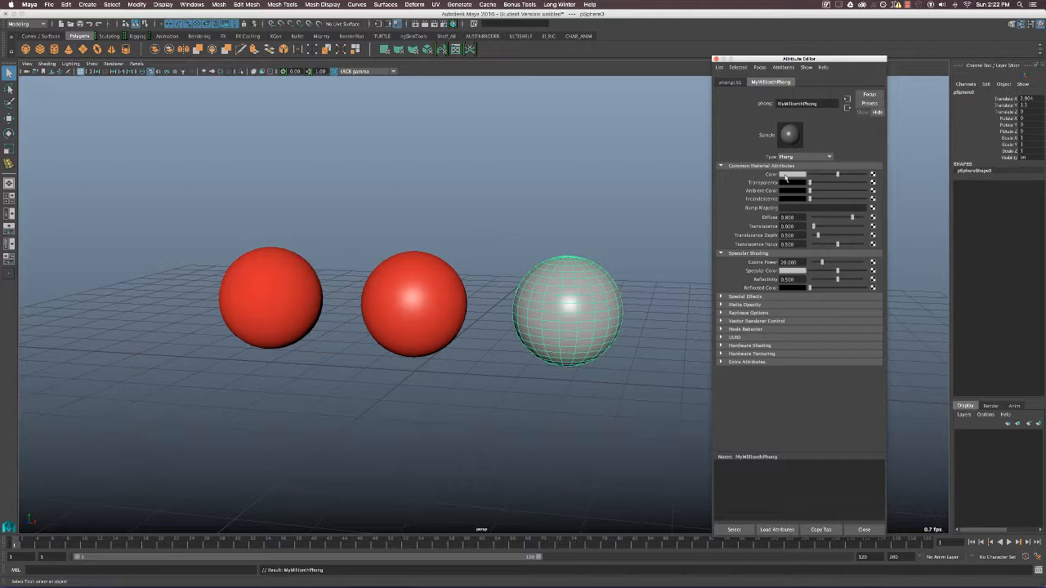
# Step: Set the MyMillionthPhong colour to the same red as the other two spheres and deselect the sphere
pyautogui.click(786, 176)
pyautogui.click(736, 175)
pyautogui.click(656, 195)
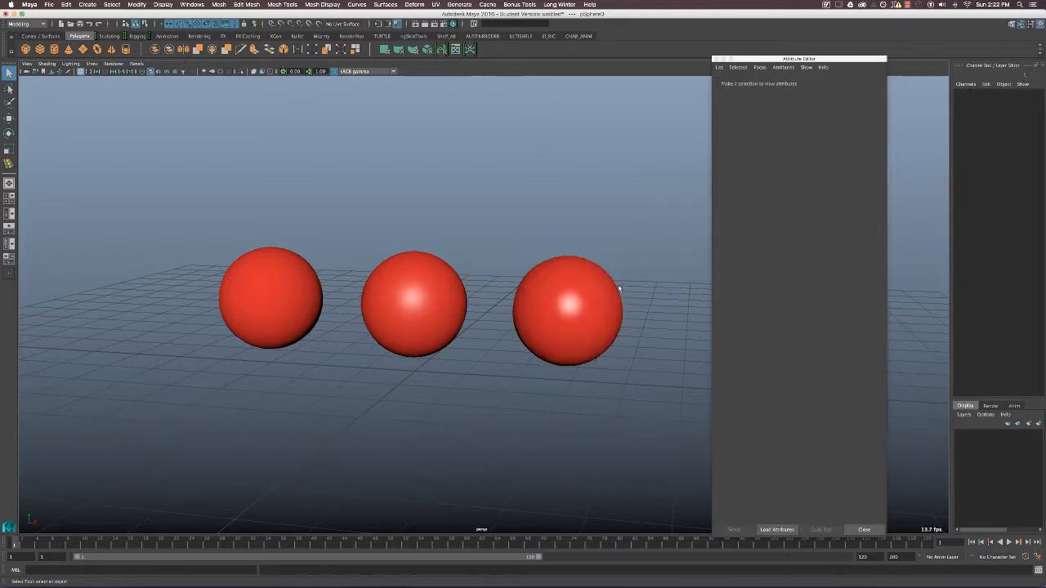
pyautogui.moveTo(619, 286)
pyautogui.keyDown('alt'); pyautogui.mouseDown()
pyautogui.moveTo(636, 283)
pyautogui.moveTo(642, 298)
pyautogui.moveTo(630, 289)
pyautogui.mouseUp(); pyautogui.keyUp('alt')
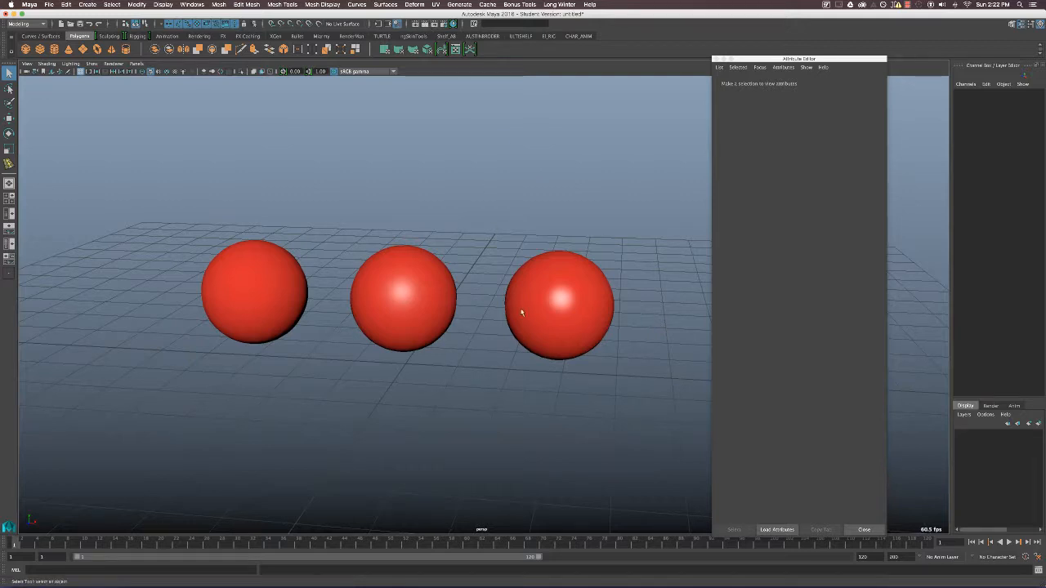
pyautogui.click(585, 310)
pyautogui.click(651, 416)
# Step: Close the Attribute Editor, open the Hypershade and move its window away from the first two spheres
pyautogui.keyDown('alt'); pyautogui.moveTo(585, 236); pyautogui.dragTo(594, 232, button='middle'); pyautogui.keyUp('alt')
pyautogui.keyDown('alt'); pyautogui.moveTo(594, 232); pyautogui.dragTo(584, 236, button='right'); pyautogui.keyUp('alt')
pyautogui.hotkey('ctrl', 'a')
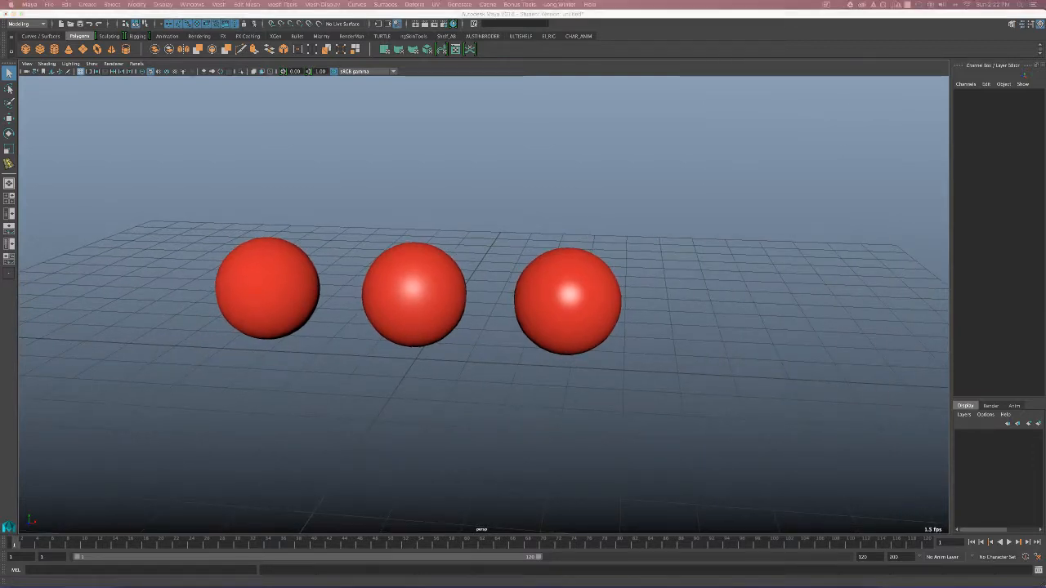
pyautogui.moveTo(683, 140); pyautogui.dragTo(755, 71)
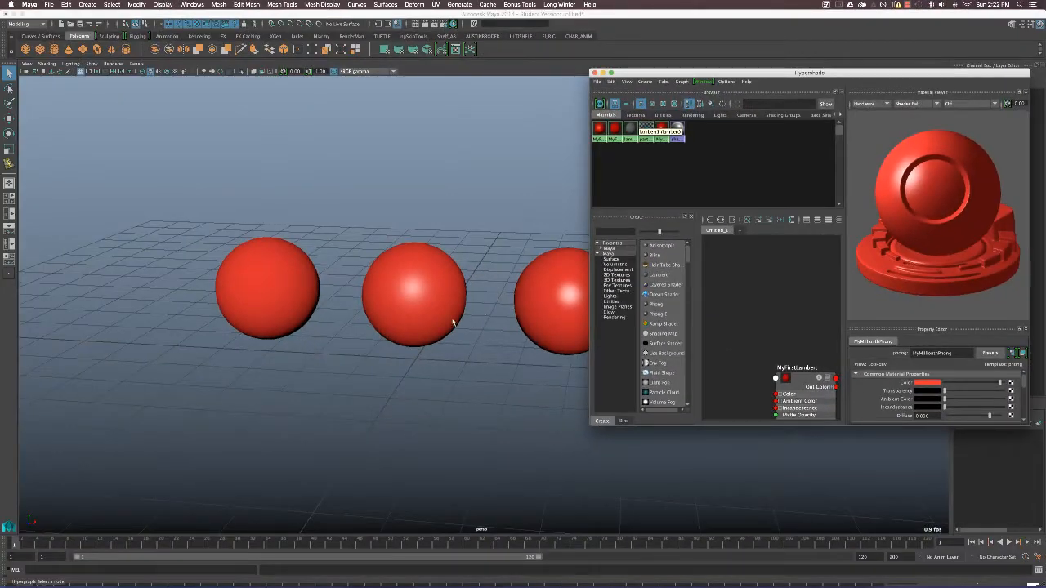
# Step: Change the middle sphere's MyFirstBlinn colour to green in the Hypershade
pyautogui.click(453, 323)
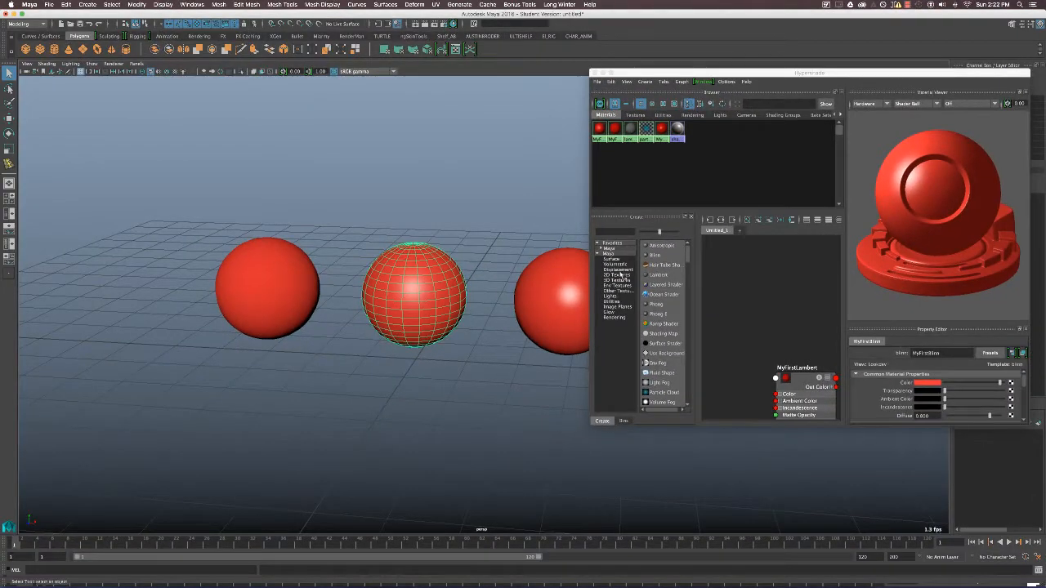
pyautogui.rightClick(424, 289)
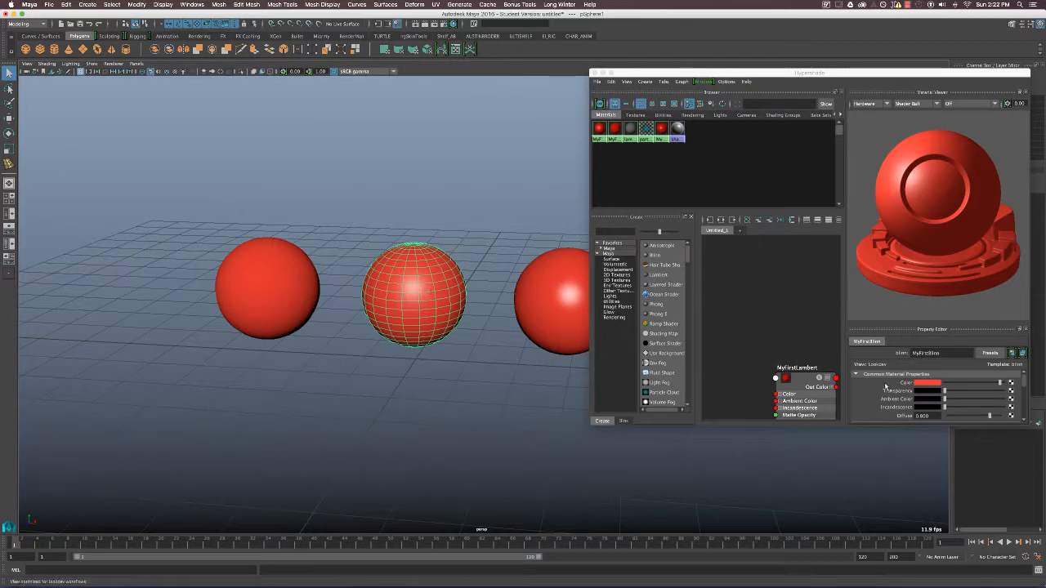
pyautogui.click(923, 383)
pyautogui.click(910, 341)
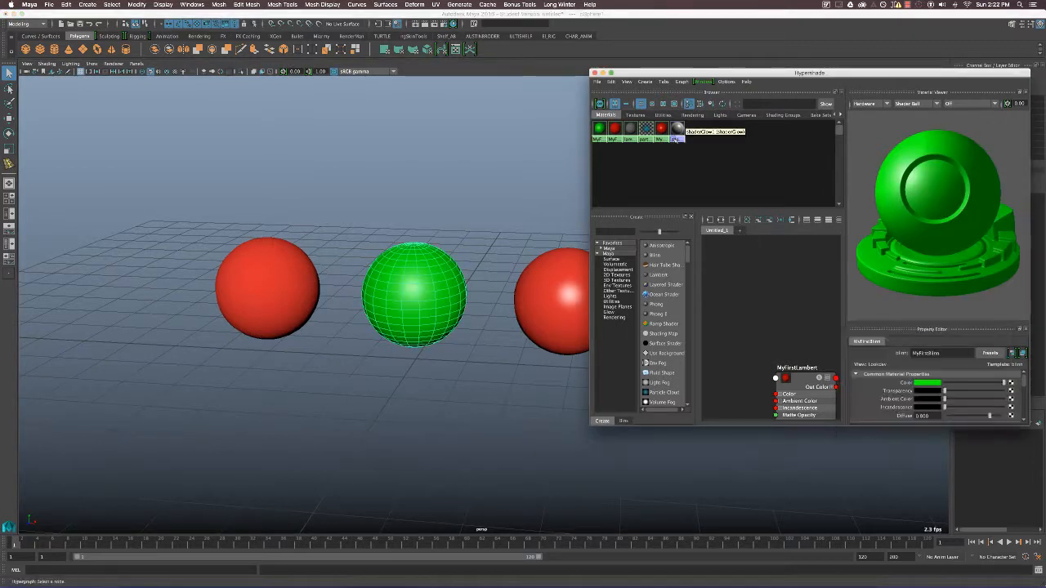
# Step: Change the MyMillionthPhong colour to magenta in the Hypershade and clear the selection
pyautogui.click(660, 129)
pyautogui.click(924, 384)
pyautogui.click(945, 359)
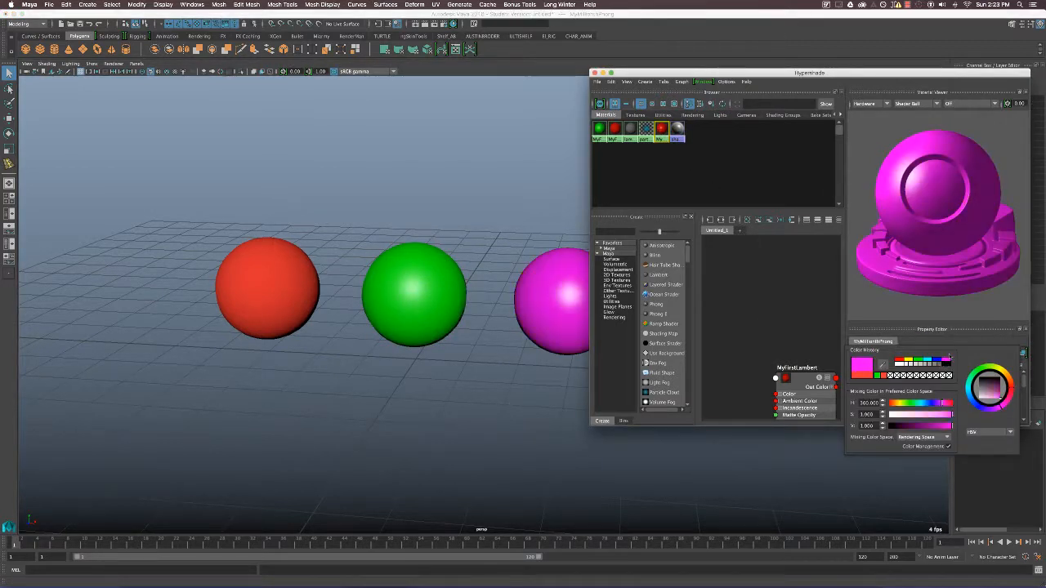
pyautogui.click(530, 233)
pyautogui.keyDown('alt'); pyautogui.moveTo(537, 261); pyautogui.dragTo(491, 265, button='middle'); pyautogui.keyUp('alt')
pyautogui.keyDown('alt'); pyautogui.moveTo(491, 265); pyautogui.dragTo(514, 273, button='right'); pyautogui.keyUp('alt')
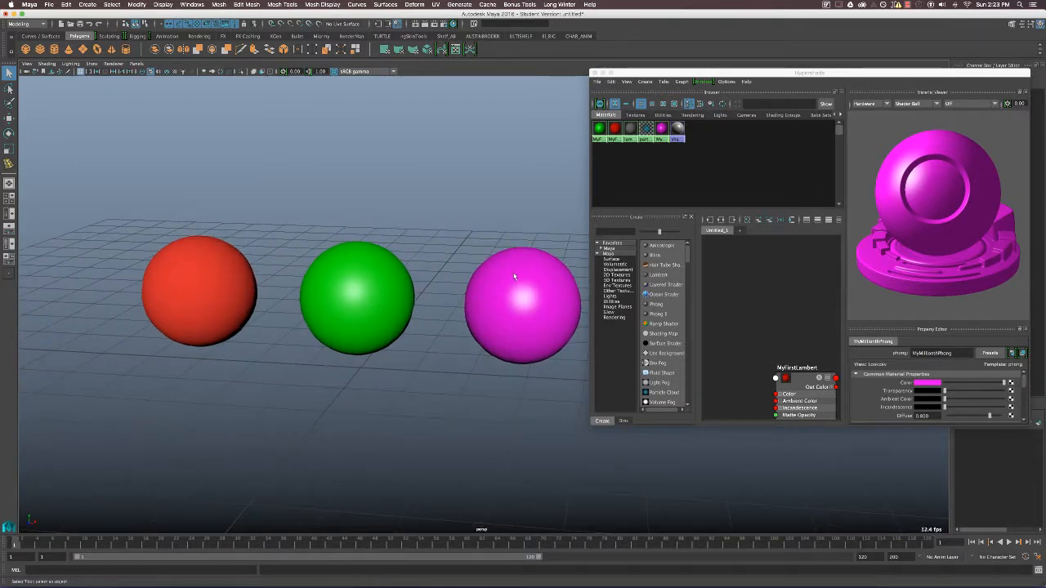
pyautogui.keyDown('alt'); pyautogui.moveTo(446, 269); pyautogui.dragTo(562, 239, button='right'); pyautogui.keyUp('alt')
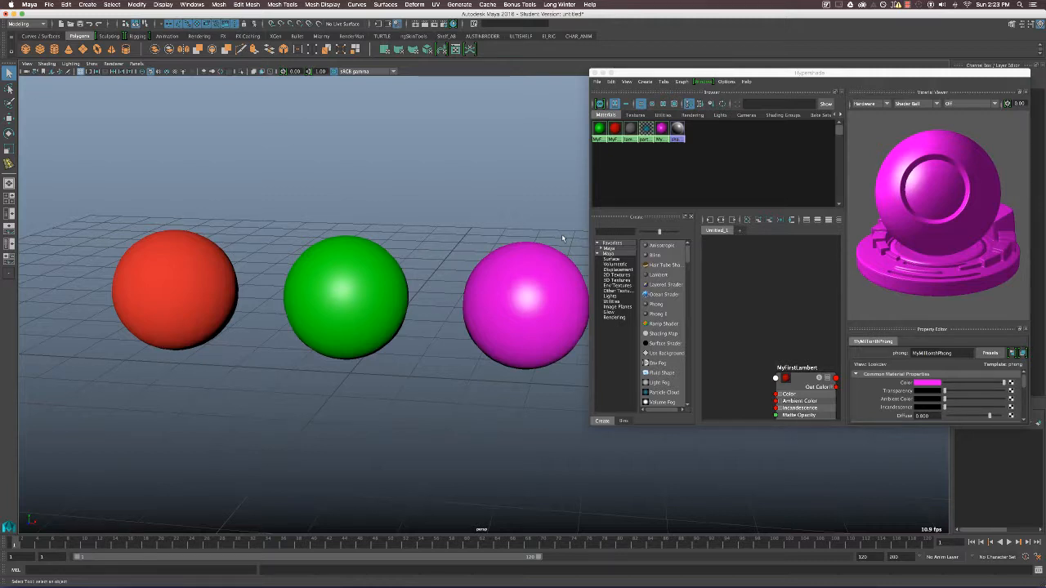
# Step: Review the existing materials that can be assigned to the green sphere and clear the selection
pyautogui.click(340, 292)
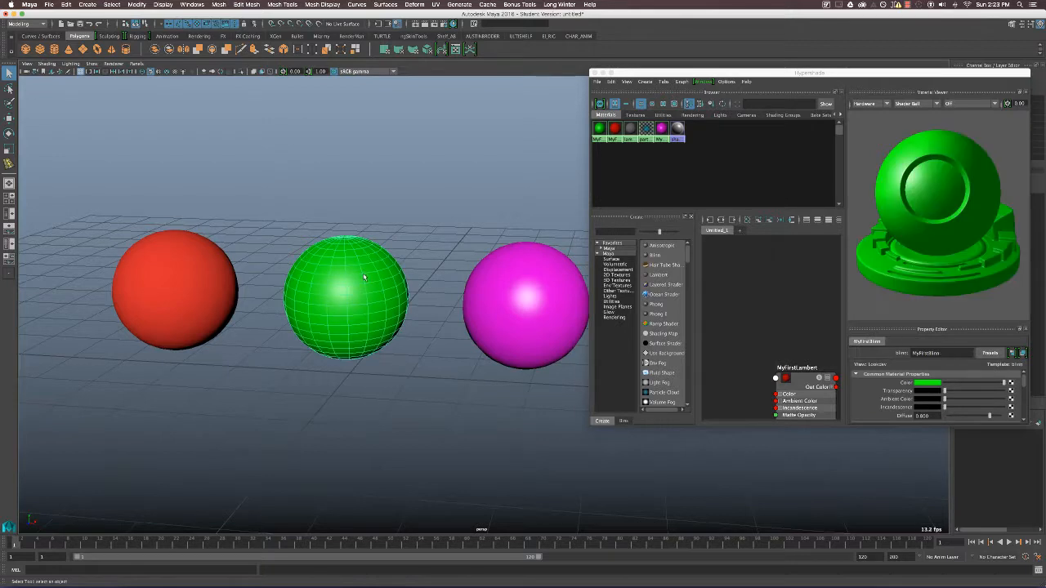
pyautogui.rightClick(363, 274)
pyautogui.moveTo(382, 485)
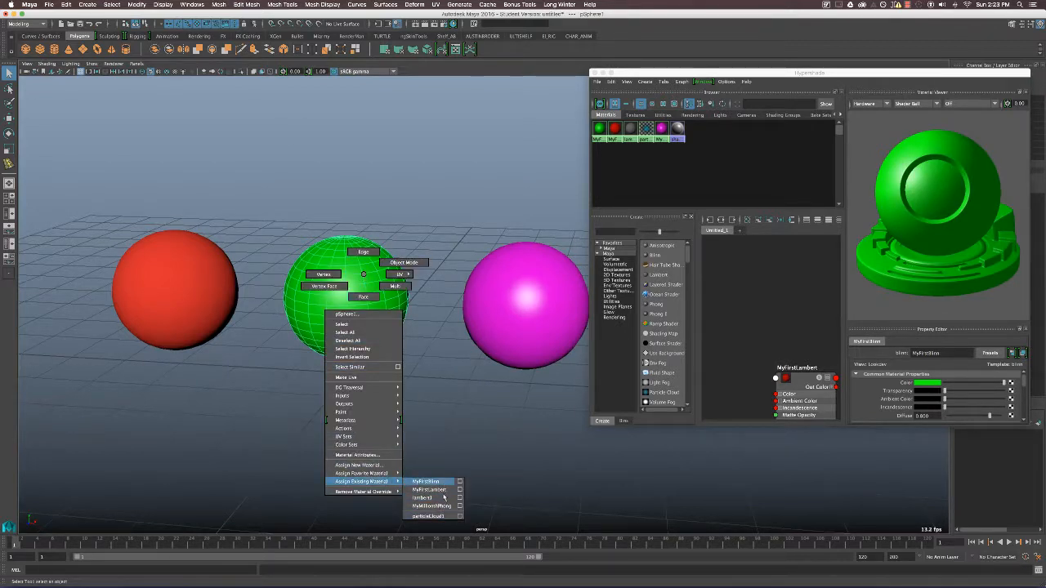
pyautogui.click(465, 413)
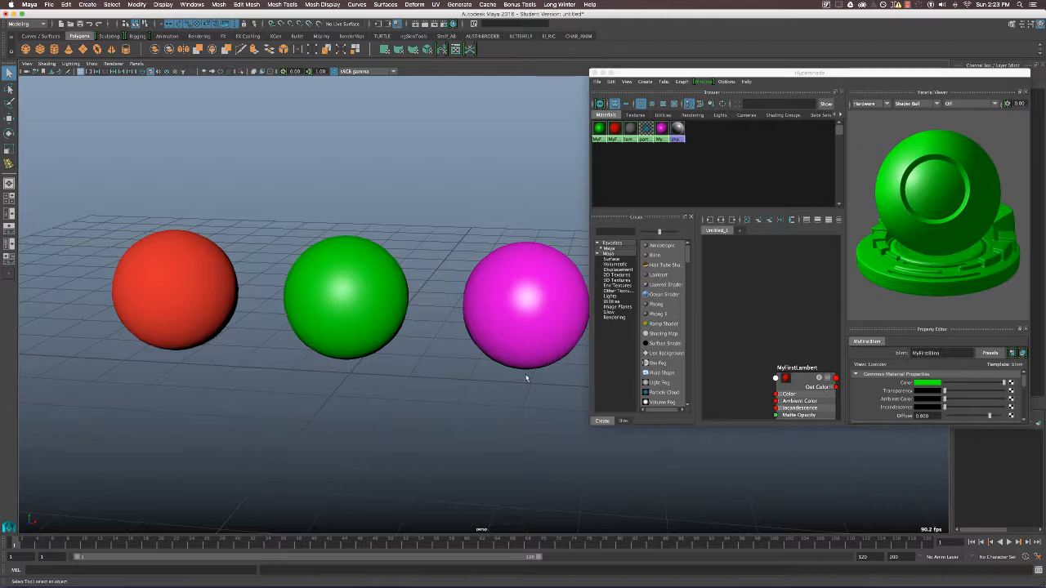
pyautogui.click(907, 4)
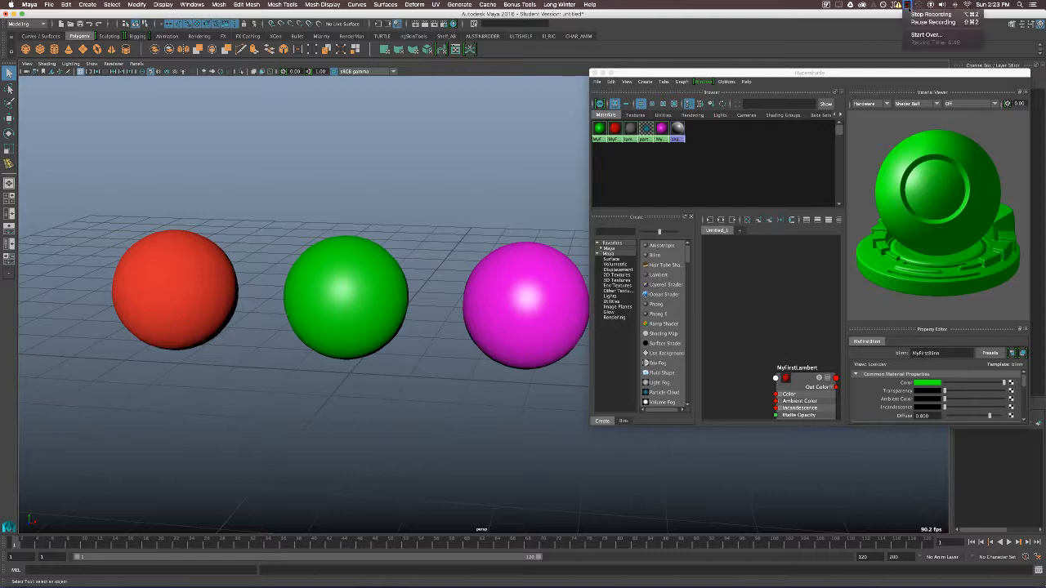